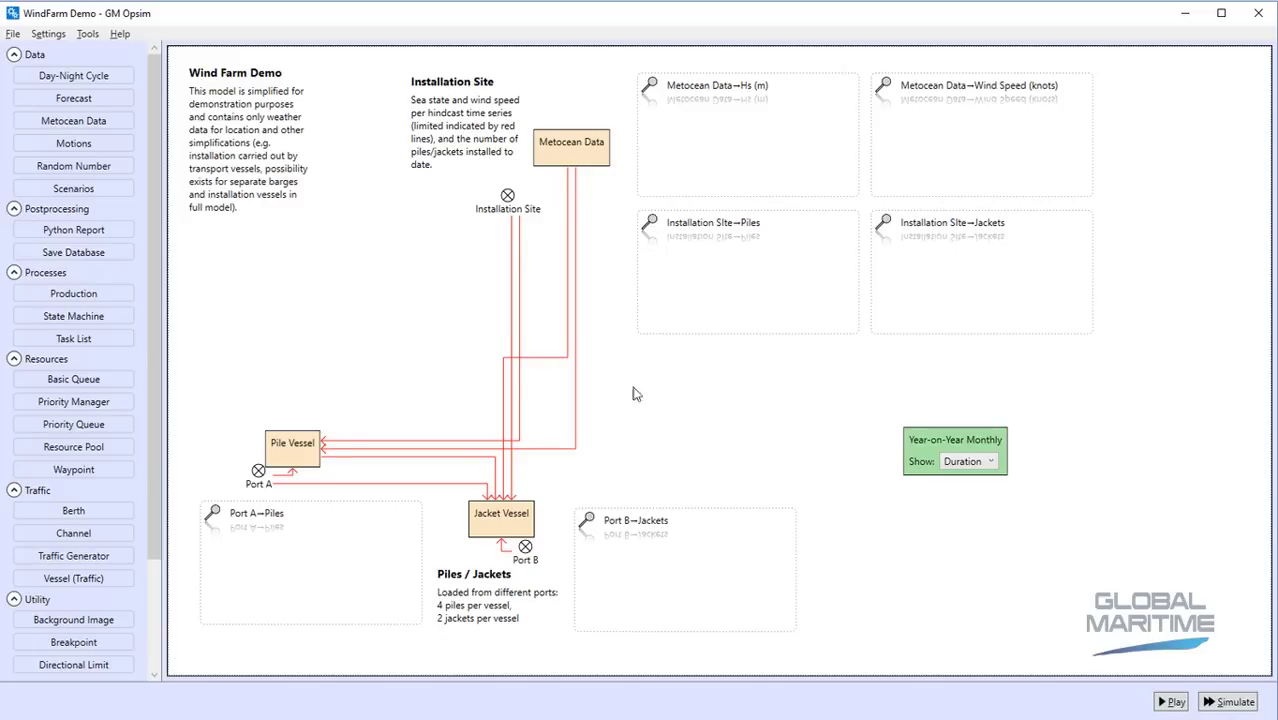
Inspect the Metocean Data weather source and its import preview, closing without importing
{"action": "double_click", "coordinate": [588, 160]}
{"action": "left_click", "coordinate": [474, 190]}
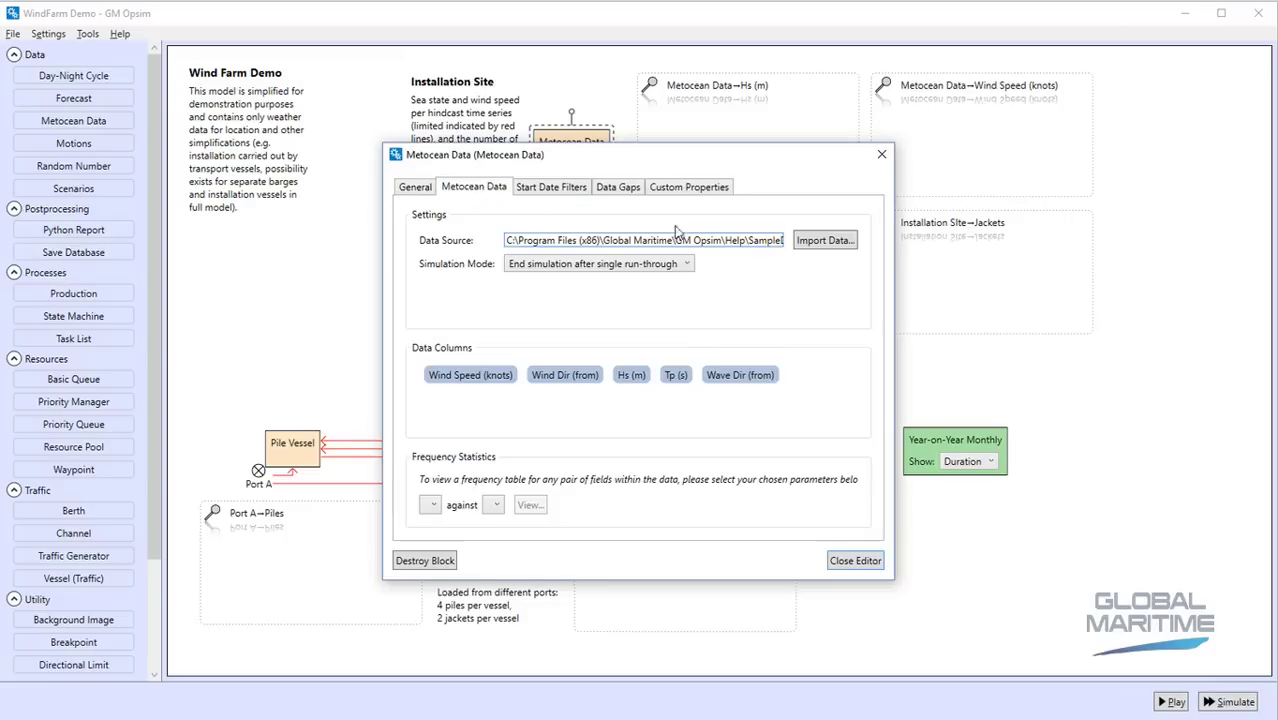
{"action": "left_click", "coordinate": [826, 243]}
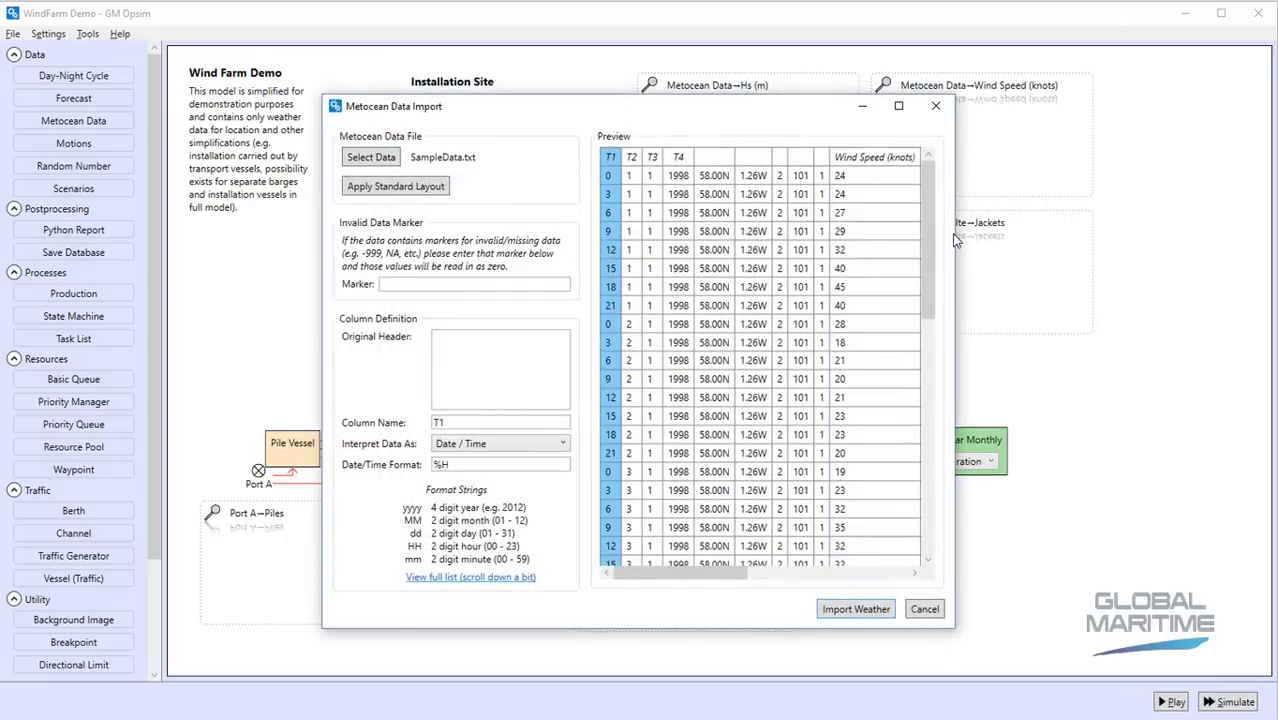
{"action": "left_click_drag", "start_coordinate": [958, 232], "coordinate": [1268, 230]}
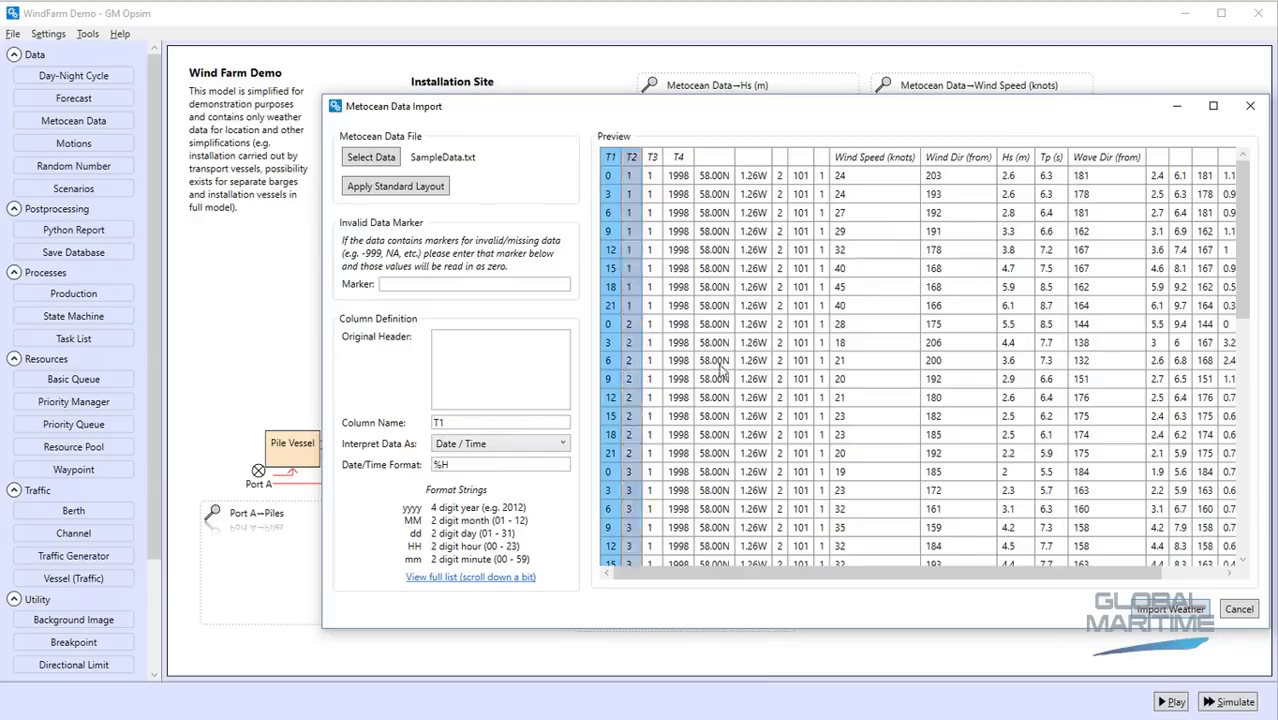
{"action": "left_click", "coordinate": [1238, 610]}
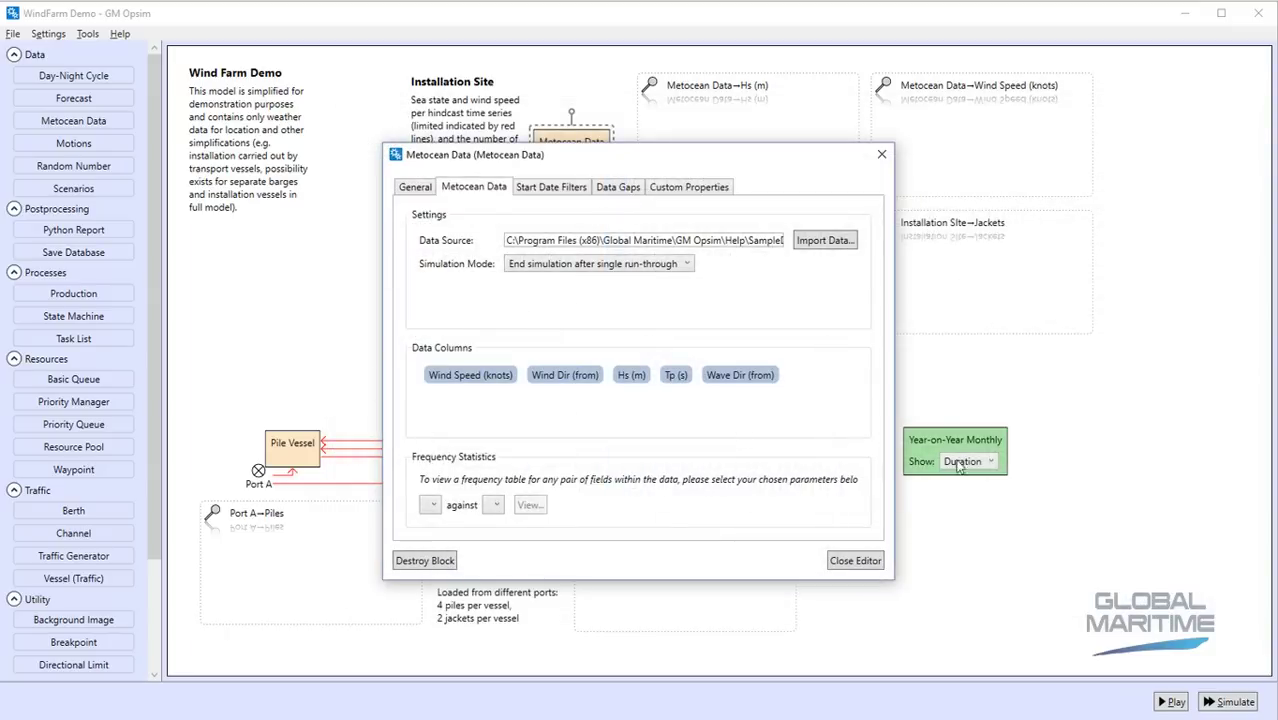
{"action": "left_click", "coordinate": [857, 560]}
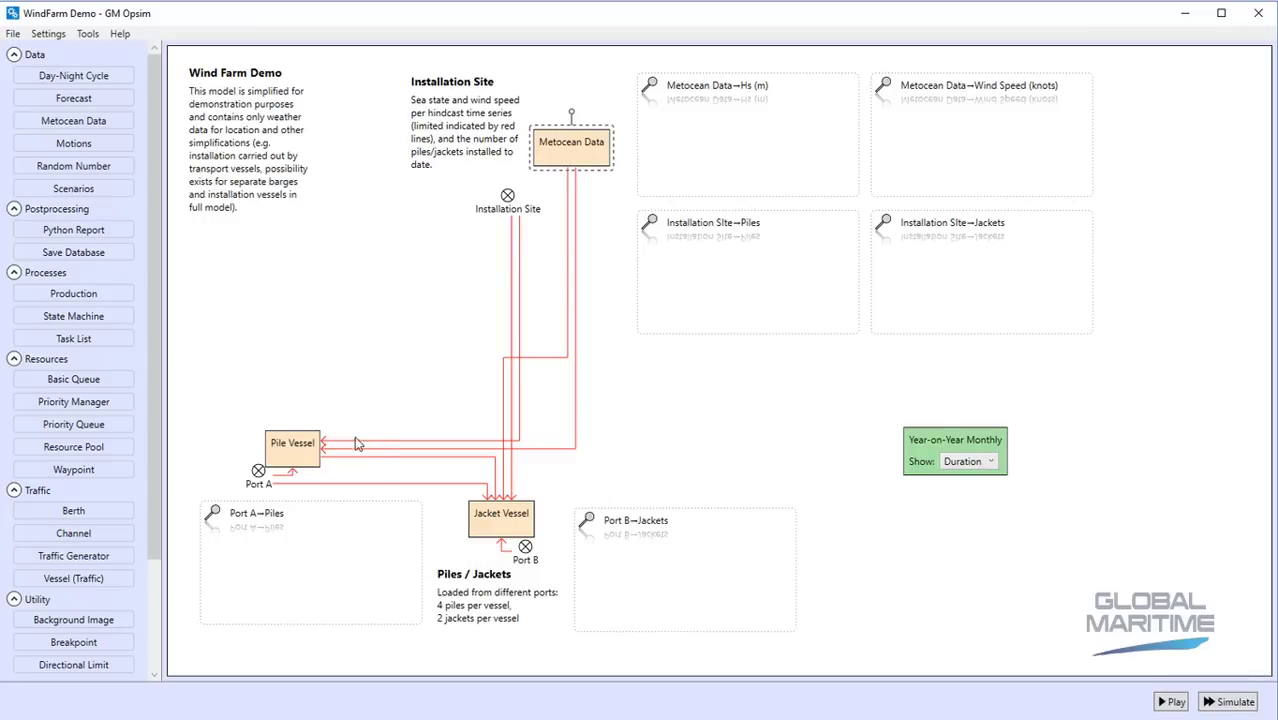
Select the Pile and Jacket Vessel blocks and review the Pile Vessel's flow control logic
{"action": "left_click", "coordinate": [293, 458]}
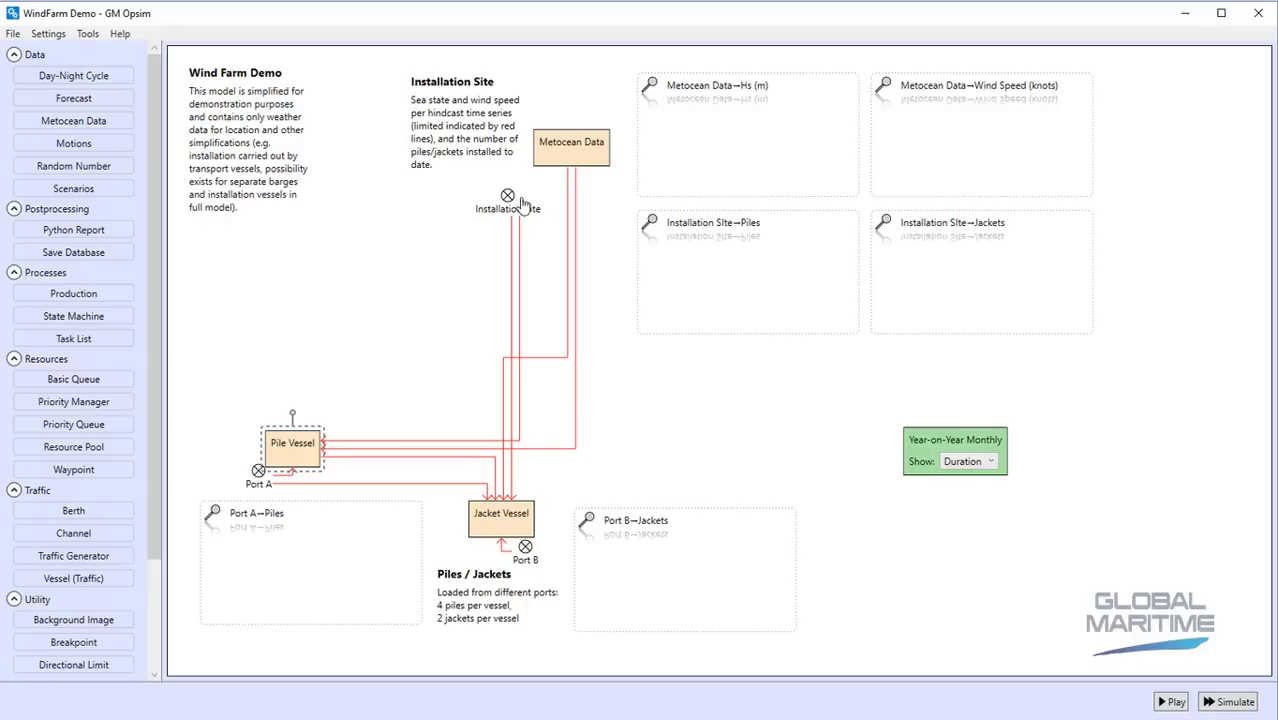
{"action": "left_click", "coordinate": [494, 532]}
{"action": "double_click", "coordinate": [292, 450]}
{"action": "left_click", "coordinate": [528, 166]}
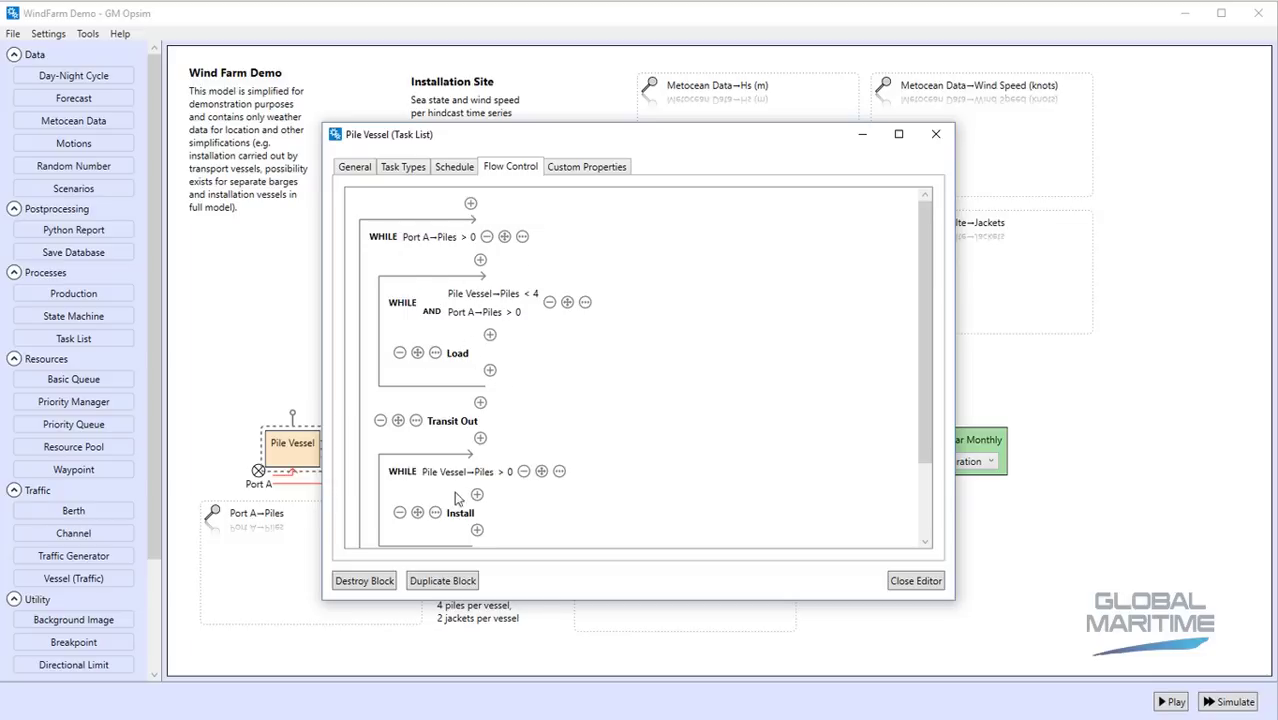
{"action": "scroll", "coordinate": [516, 436], "scroll_direction": "down", "scroll_amount": 2}
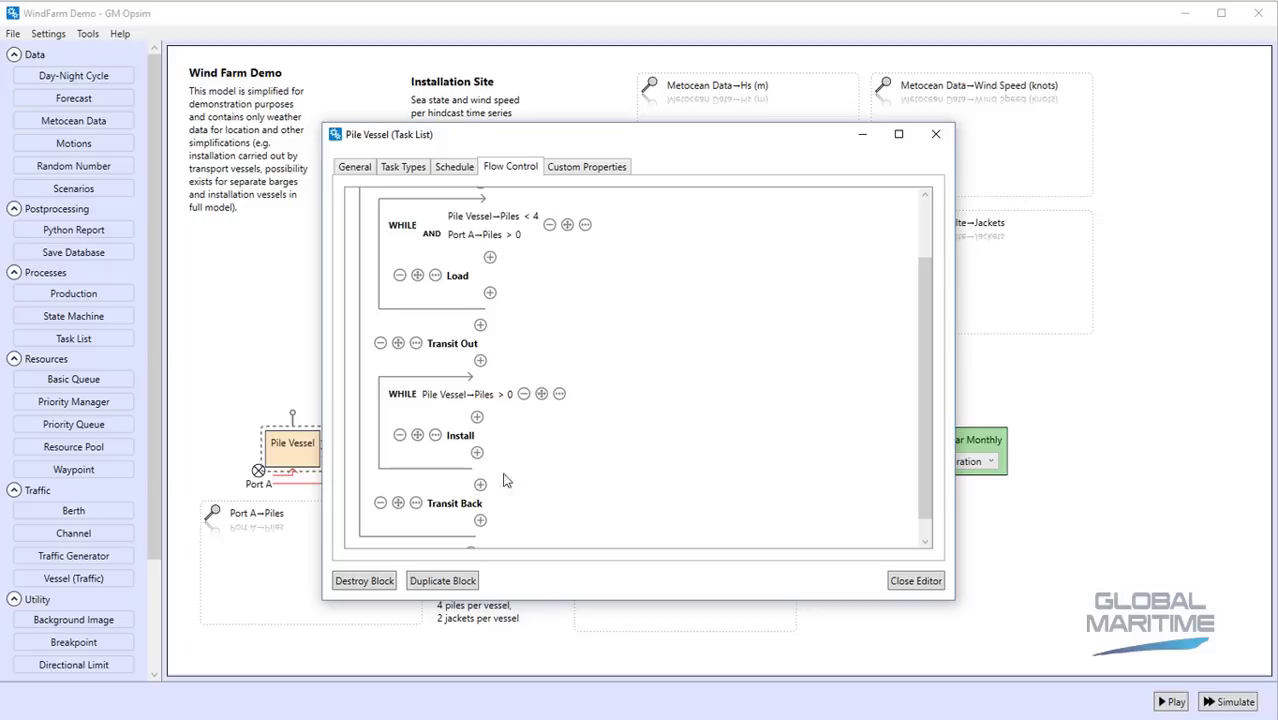
Review the Pile Vessel's Install schedule and the INSTALL task's operating limits
{"action": "left_click", "coordinate": [450, 168]}
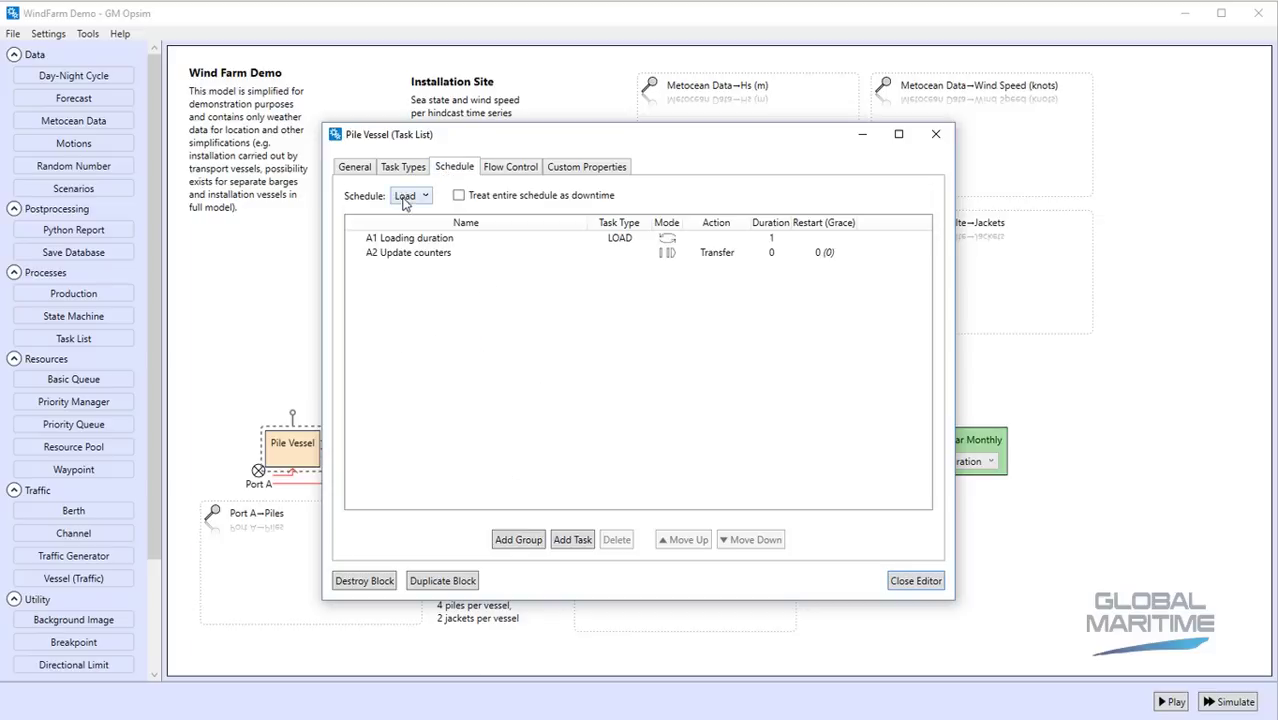
{"action": "left_click", "coordinate": [410, 196]}
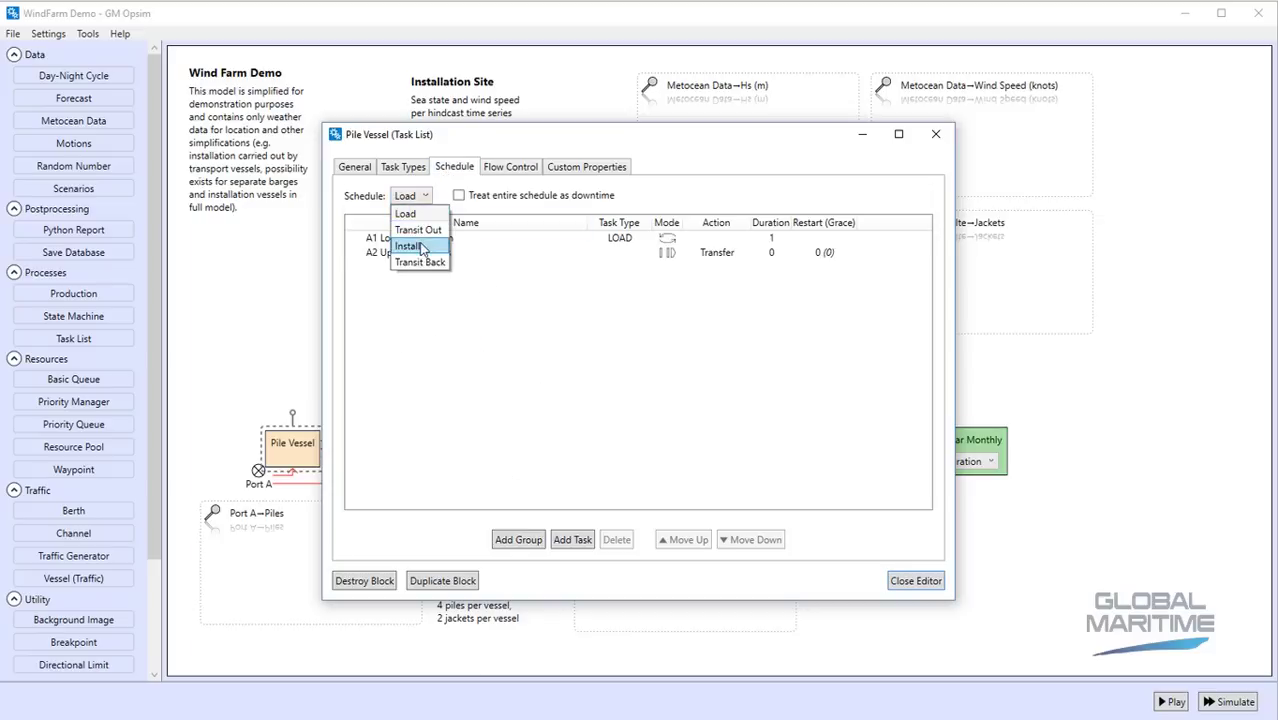
{"action": "left_click", "coordinate": [421, 244]}
{"action": "left_click", "coordinate": [405, 169]}
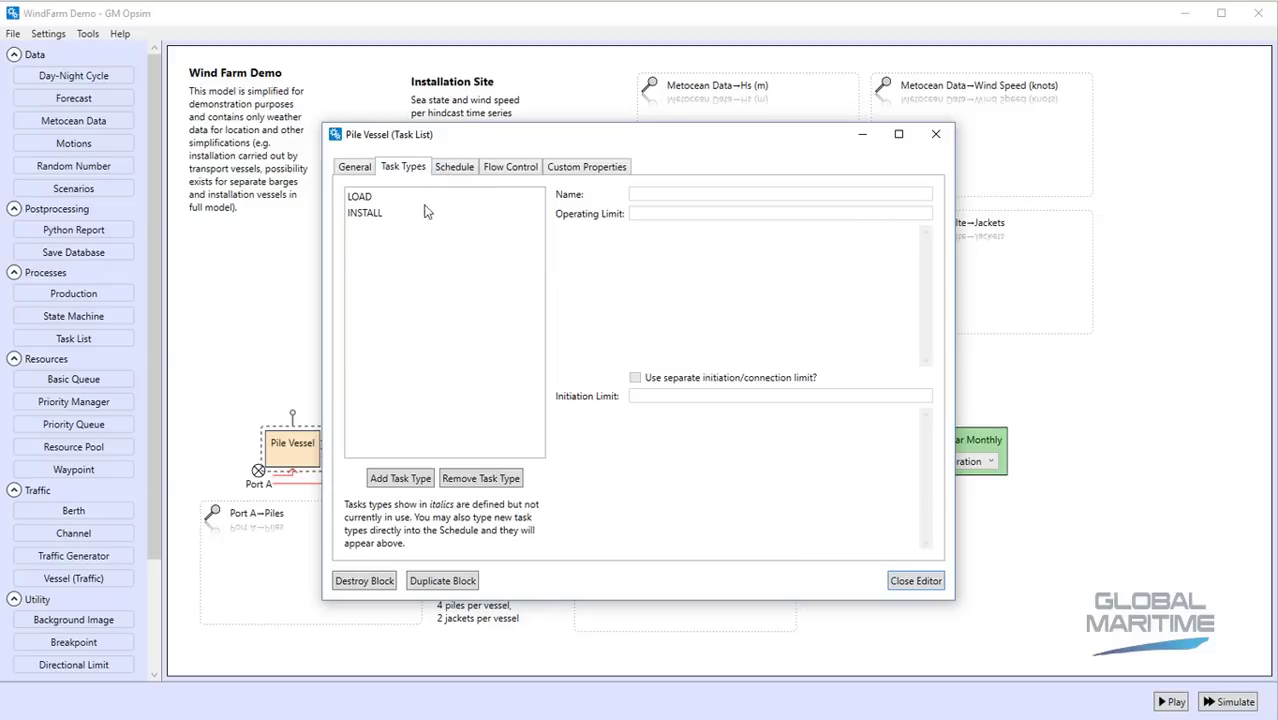
{"action": "left_click", "coordinate": [367, 213]}
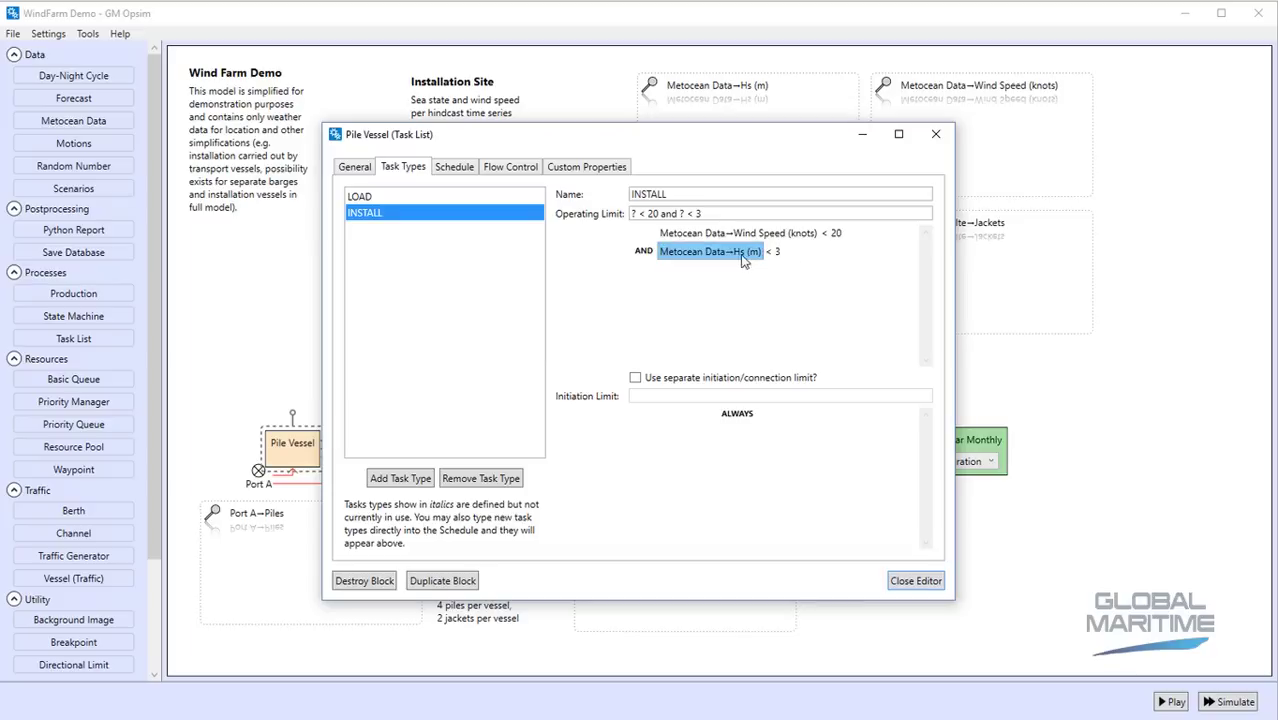
{"action": "left_click", "coordinate": [914, 581]}
Review the Jacket Vessel's flow control logic
{"action": "double_click", "coordinate": [490, 518]}
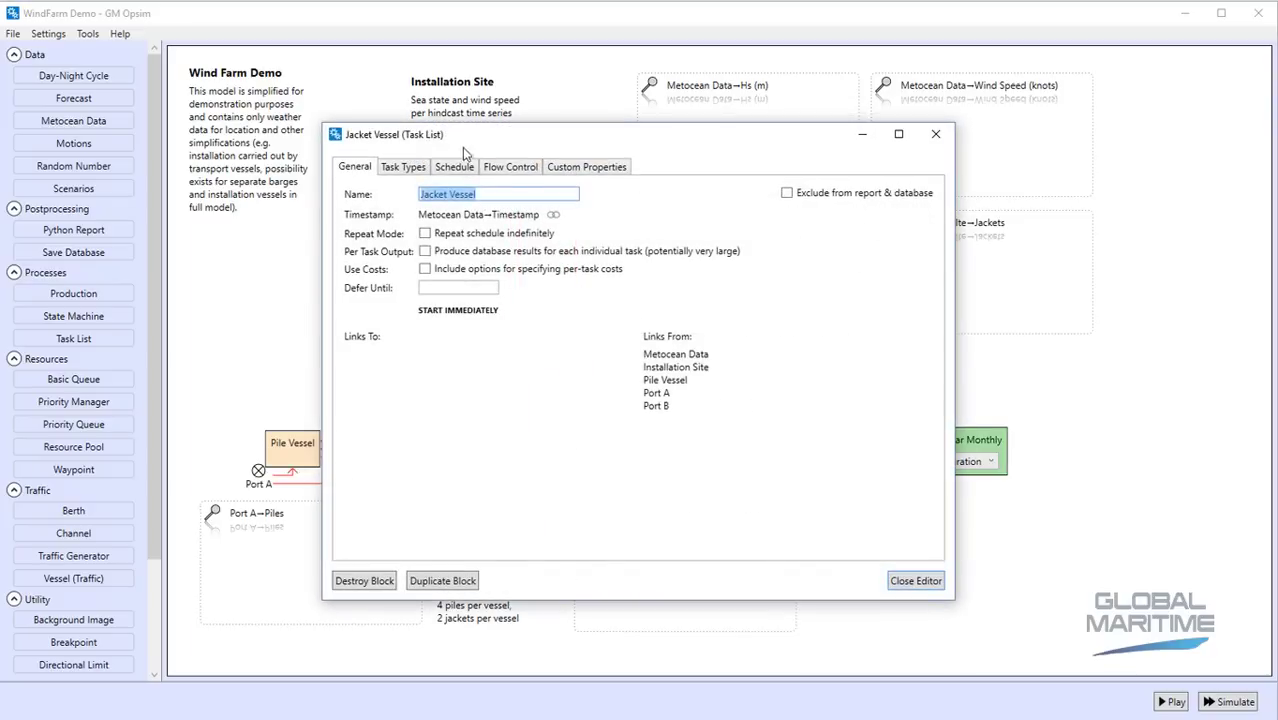
{"action": "left_click", "coordinate": [508, 167]}
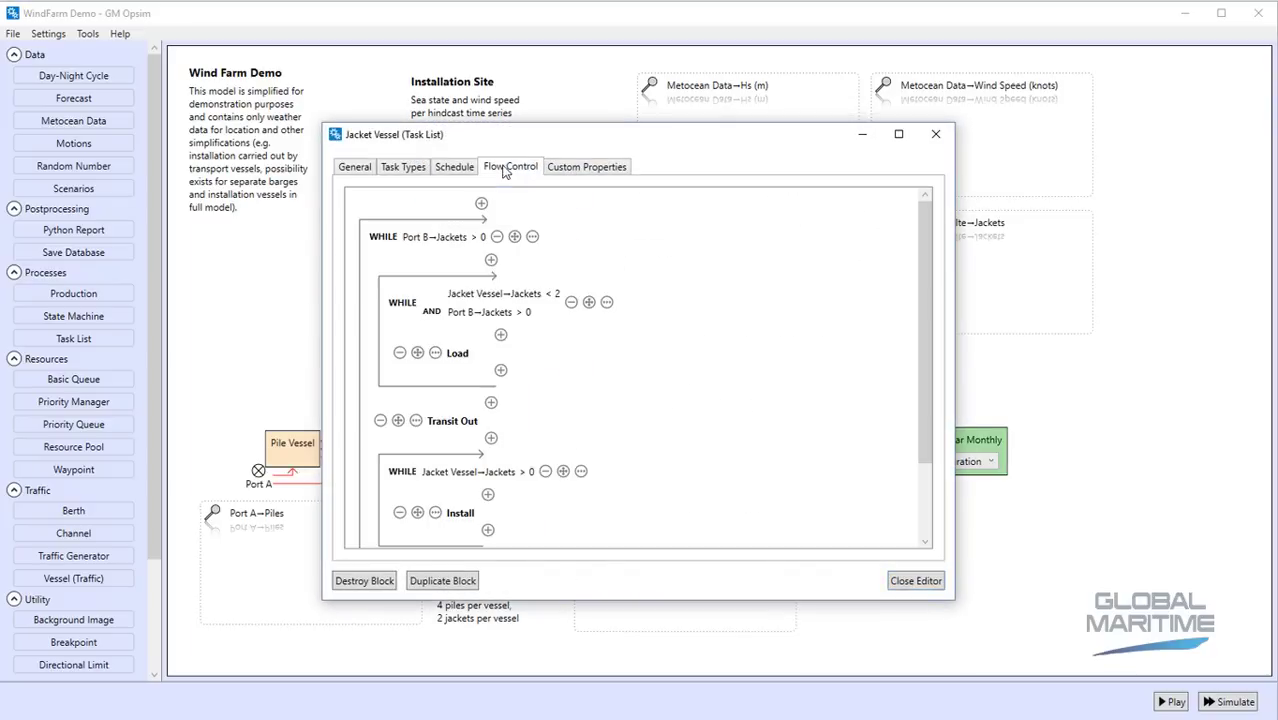
{"action": "left_click", "coordinate": [935, 133]}
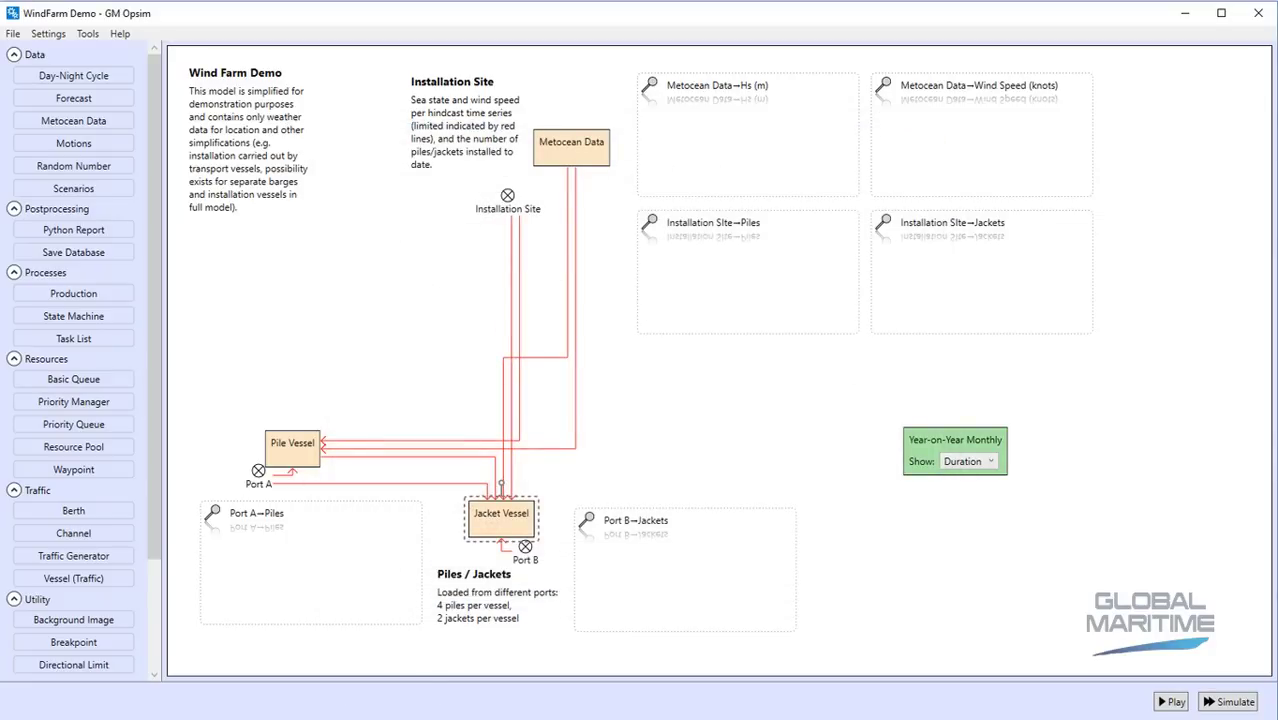
Play the simulation with the playback panel moved aside, speeding up to 24hr then 1wk
{"action": "left_click", "coordinate": [1170, 702]}
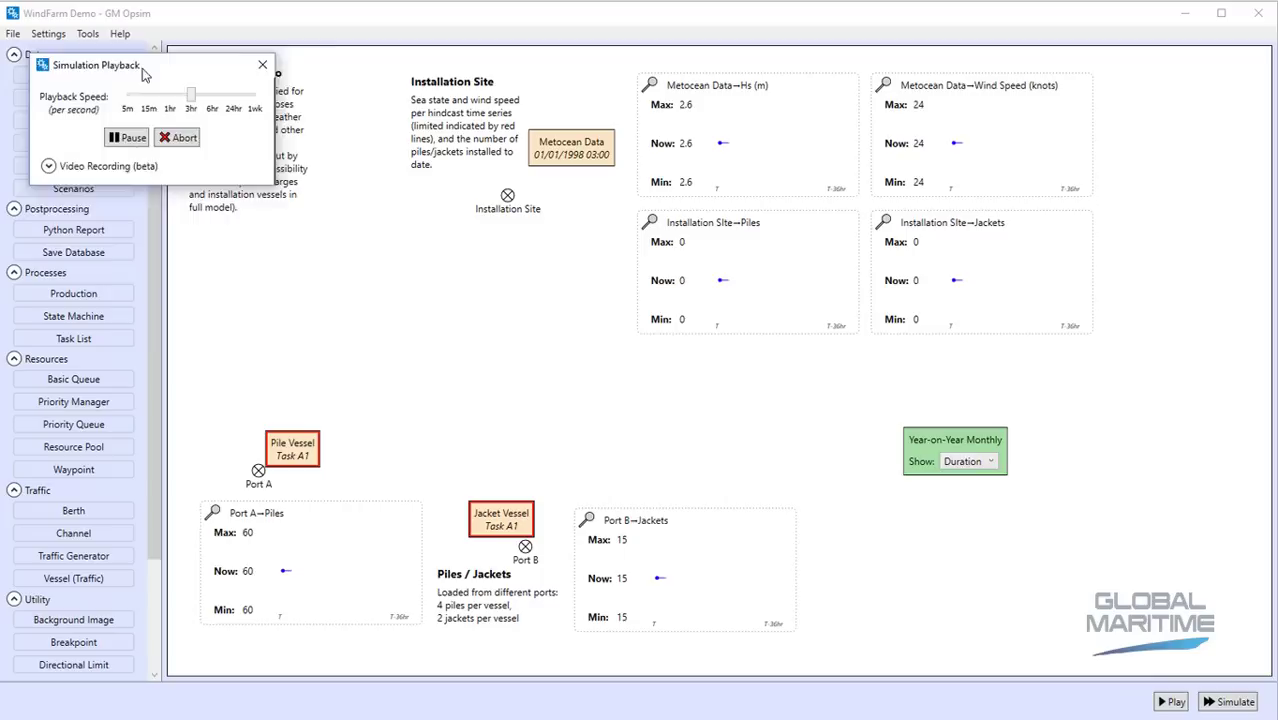
{"action": "left_click_drag", "start_coordinate": [143, 75], "coordinate": [388, 300]}
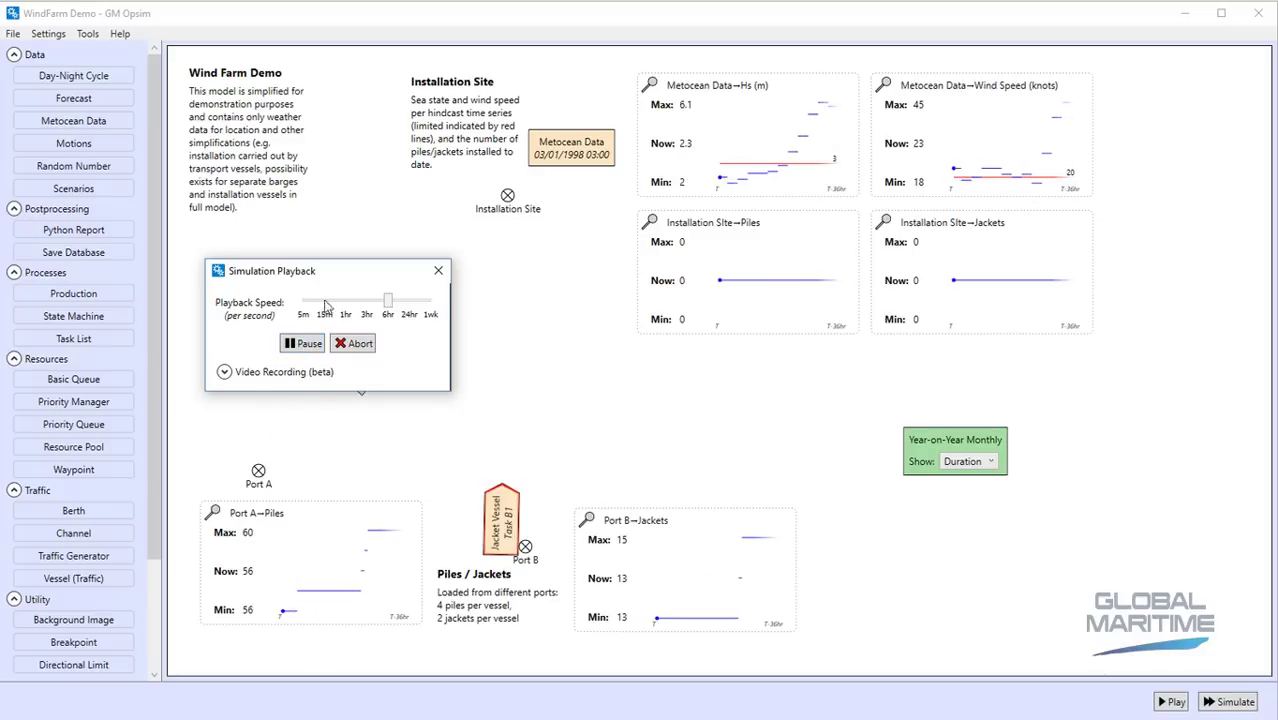
{"action": "left_click_drag", "start_coordinate": [325, 307], "coordinate": [237, 257]}
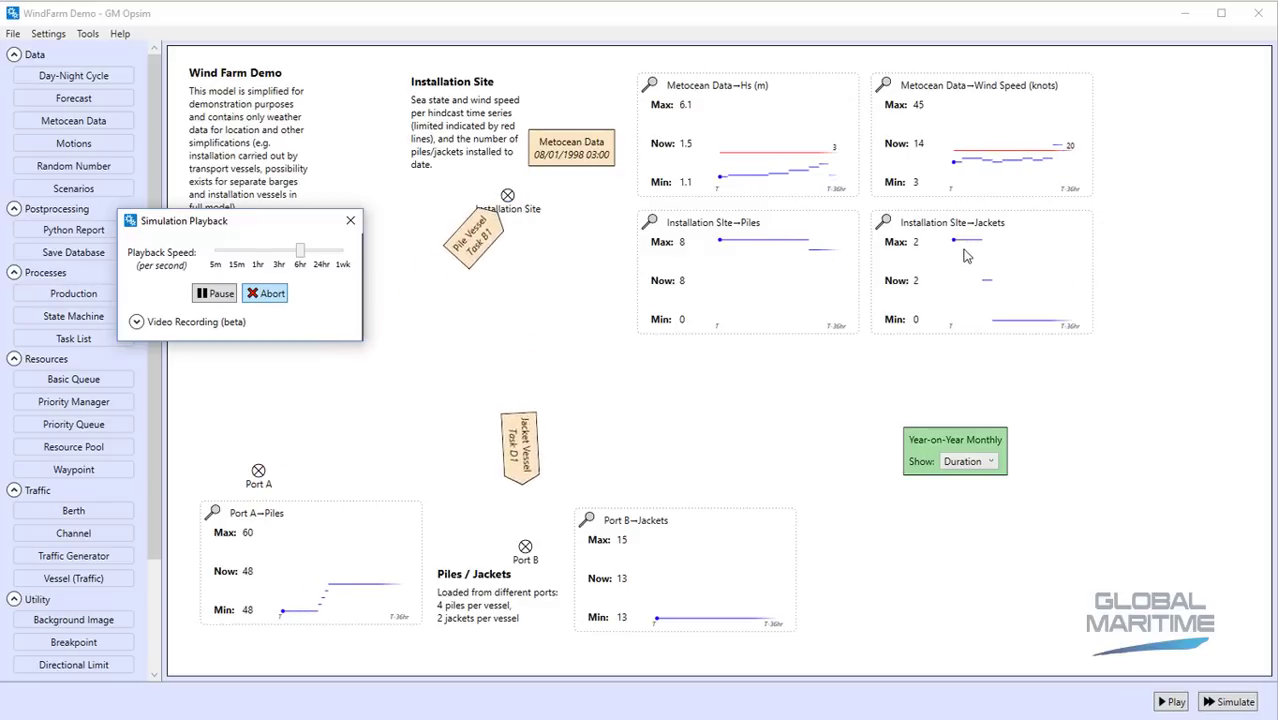
{"action": "left_click", "coordinate": [321, 251]}
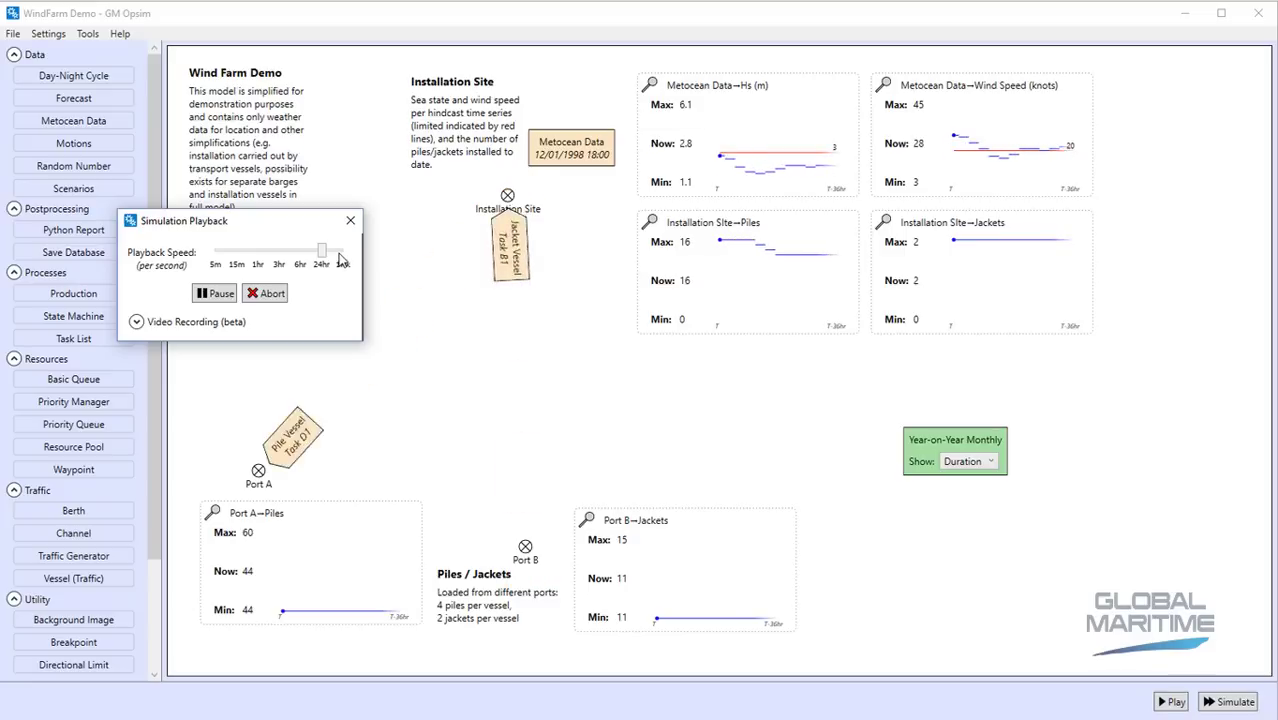
{"action": "left_click", "coordinate": [340, 257]}
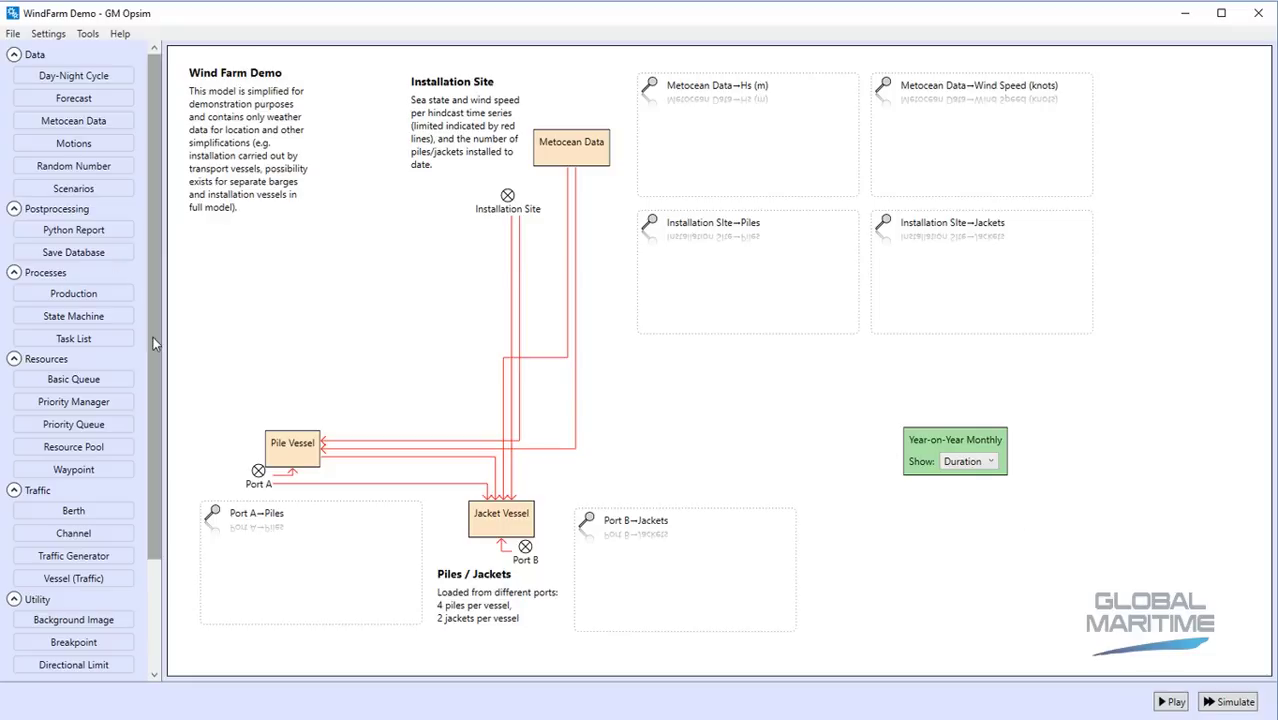
{"action": "left_click_drag", "start_coordinate": [69, 233], "coordinate": [958, 538]}
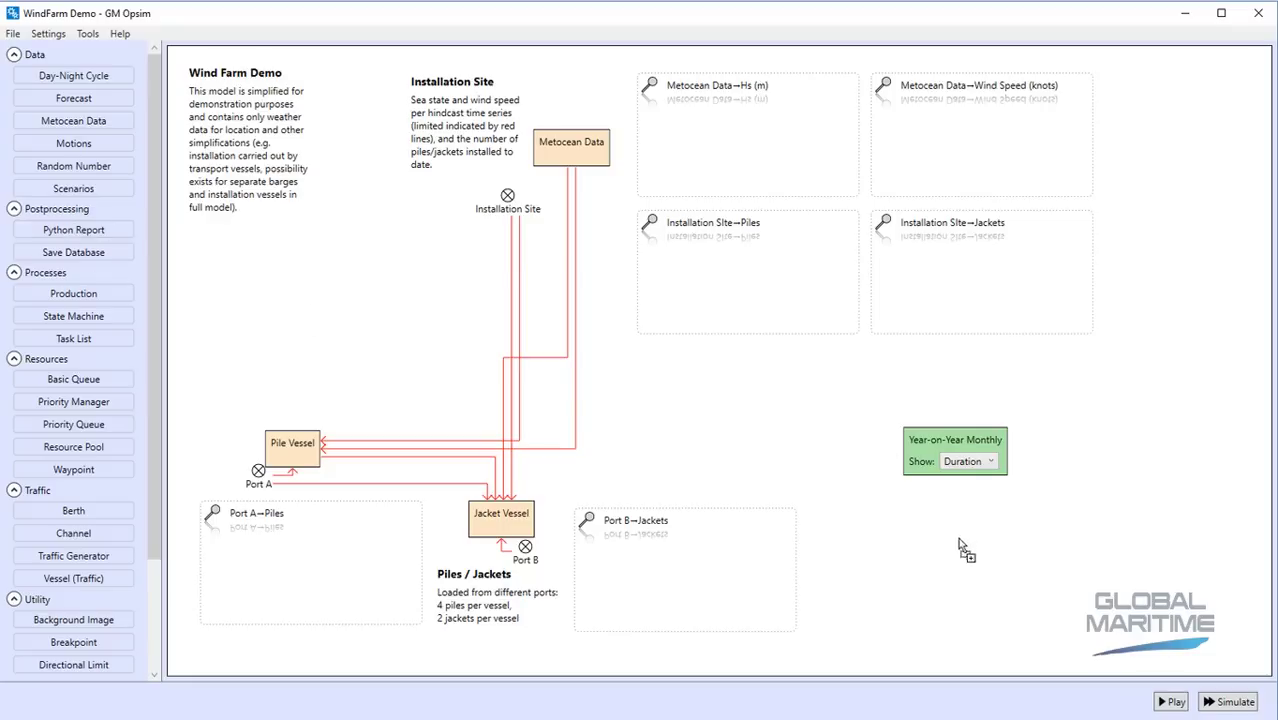
{"action": "left_click", "coordinate": [428, 259]}
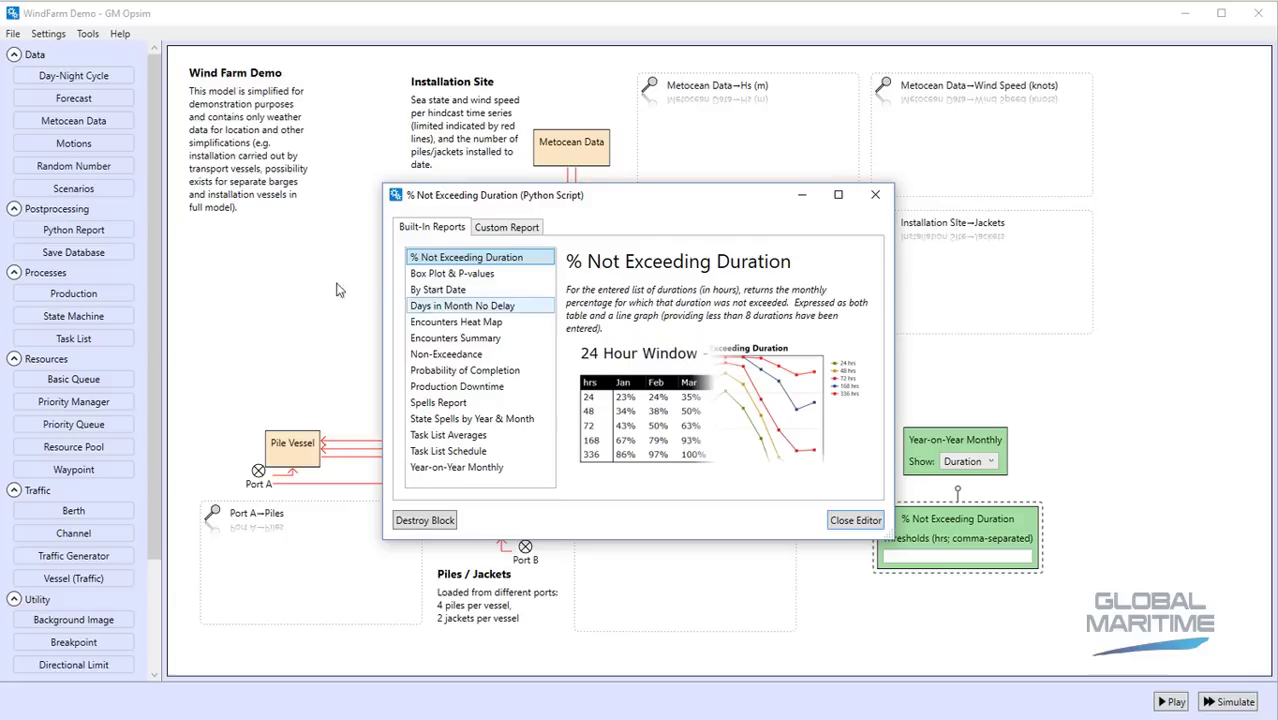
{"action": "left_click", "coordinate": [450, 273]}
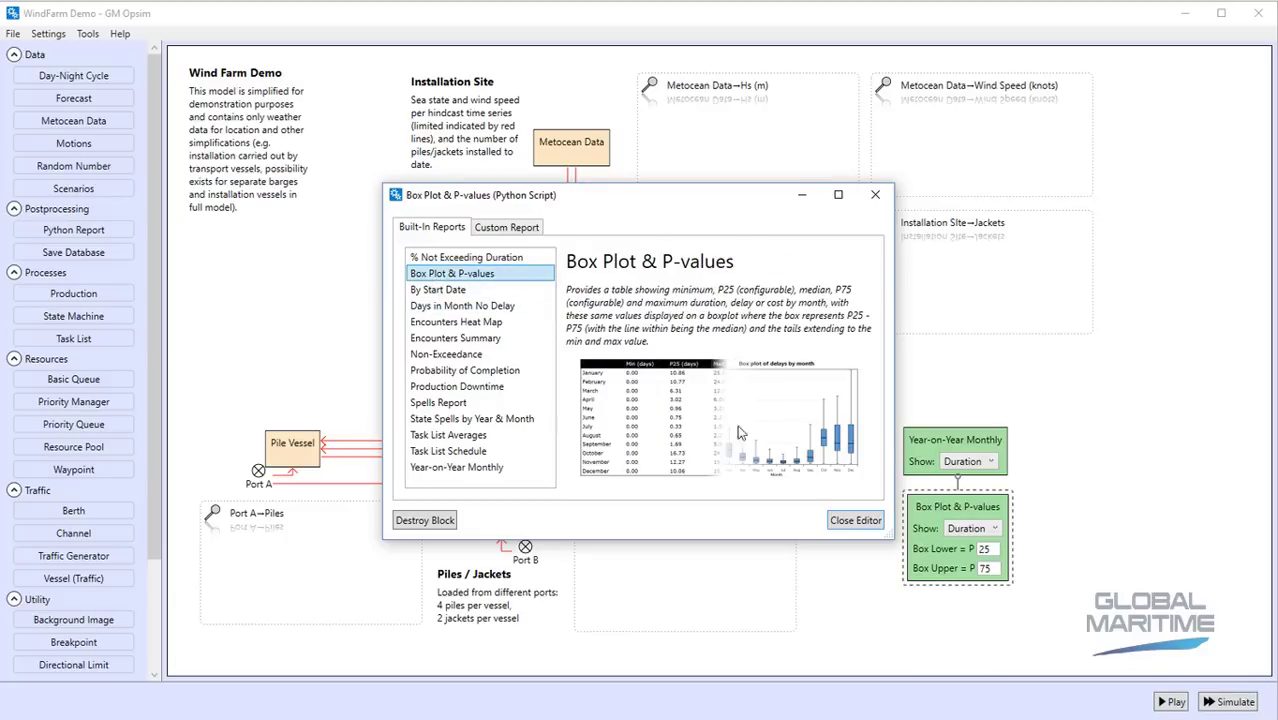
{"action": "left_click", "coordinate": [465, 324]}
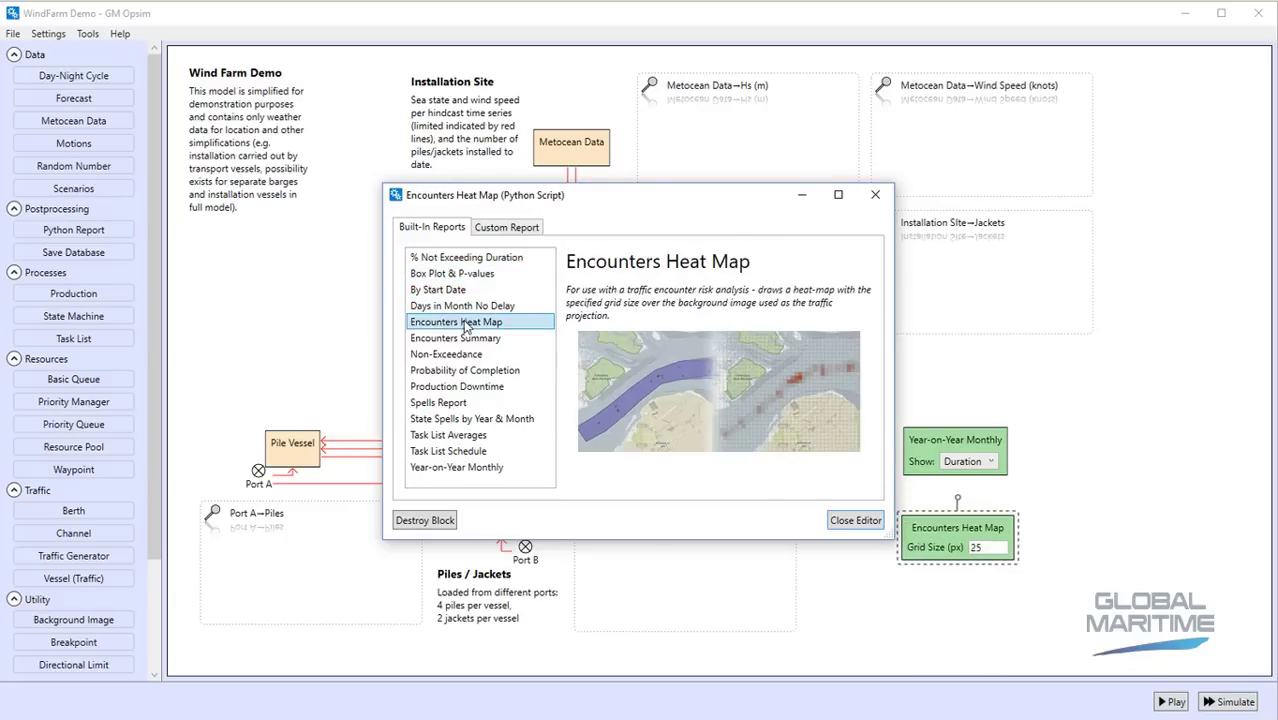
{"action": "left_click", "coordinate": [455, 338]}
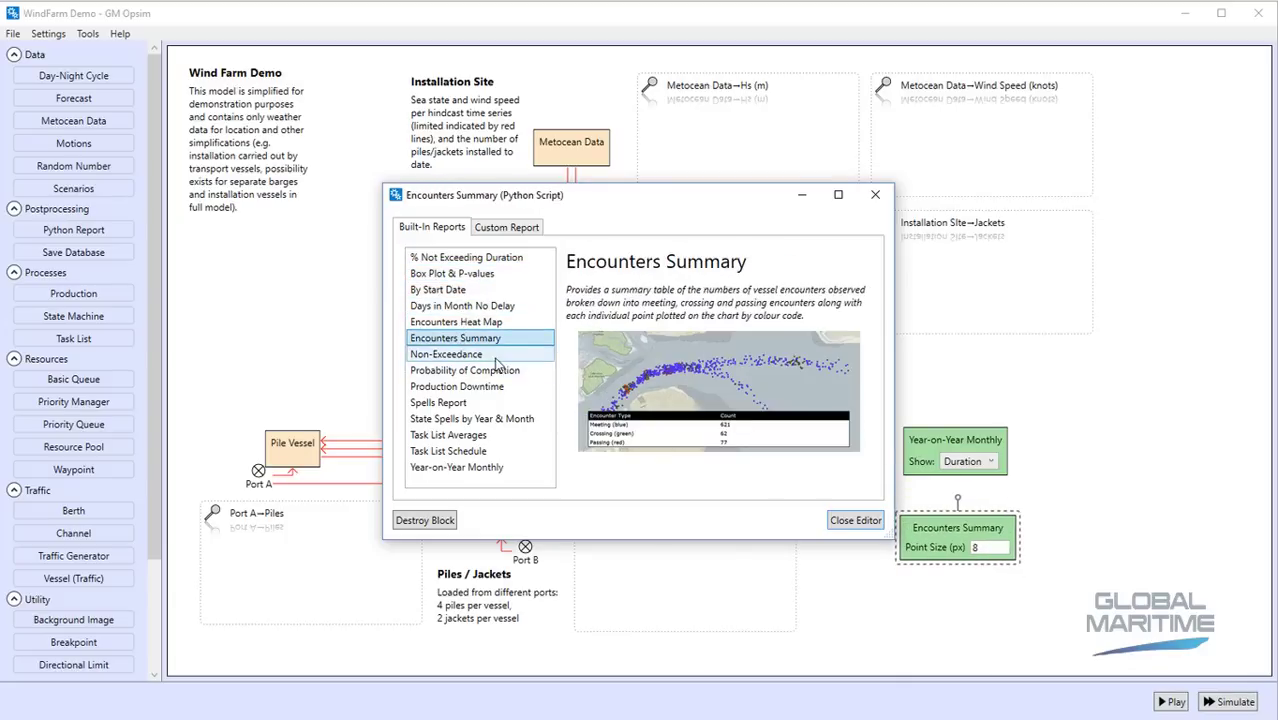
{"action": "left_click", "coordinate": [495, 356]}
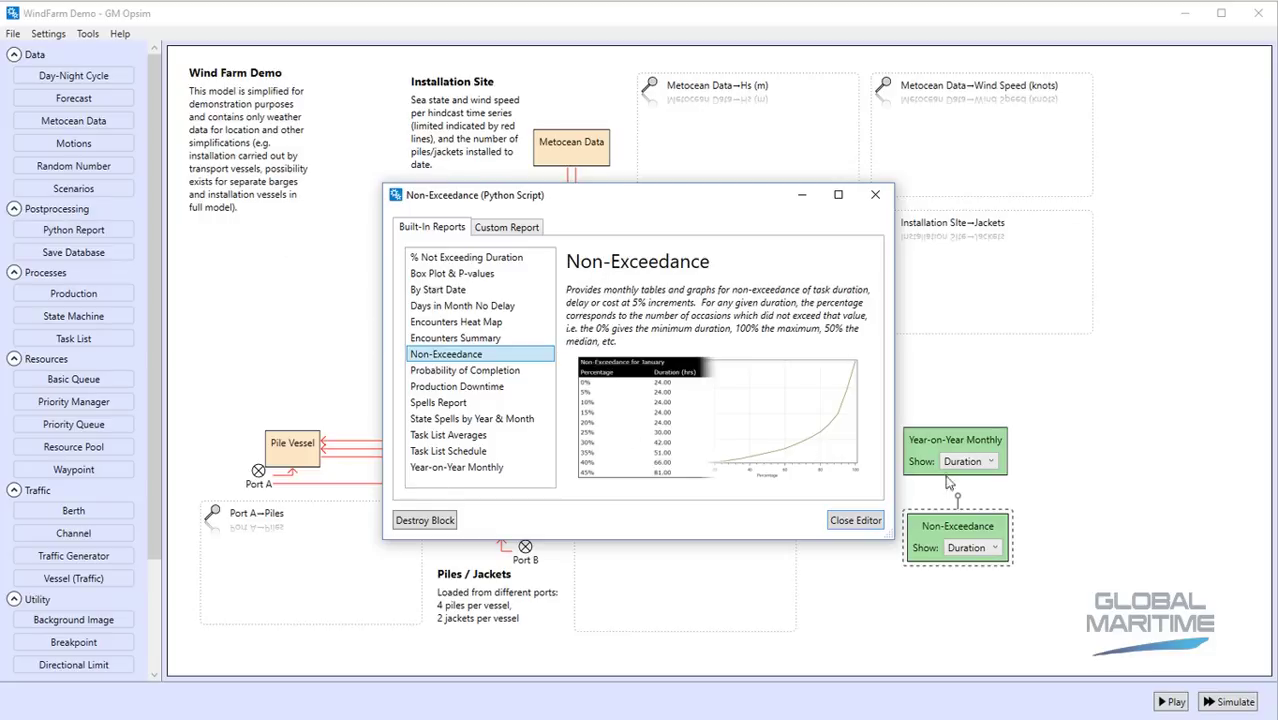
{"action": "left_click", "coordinate": [855, 520]}
{"action": "double_click", "coordinate": [940, 545]}
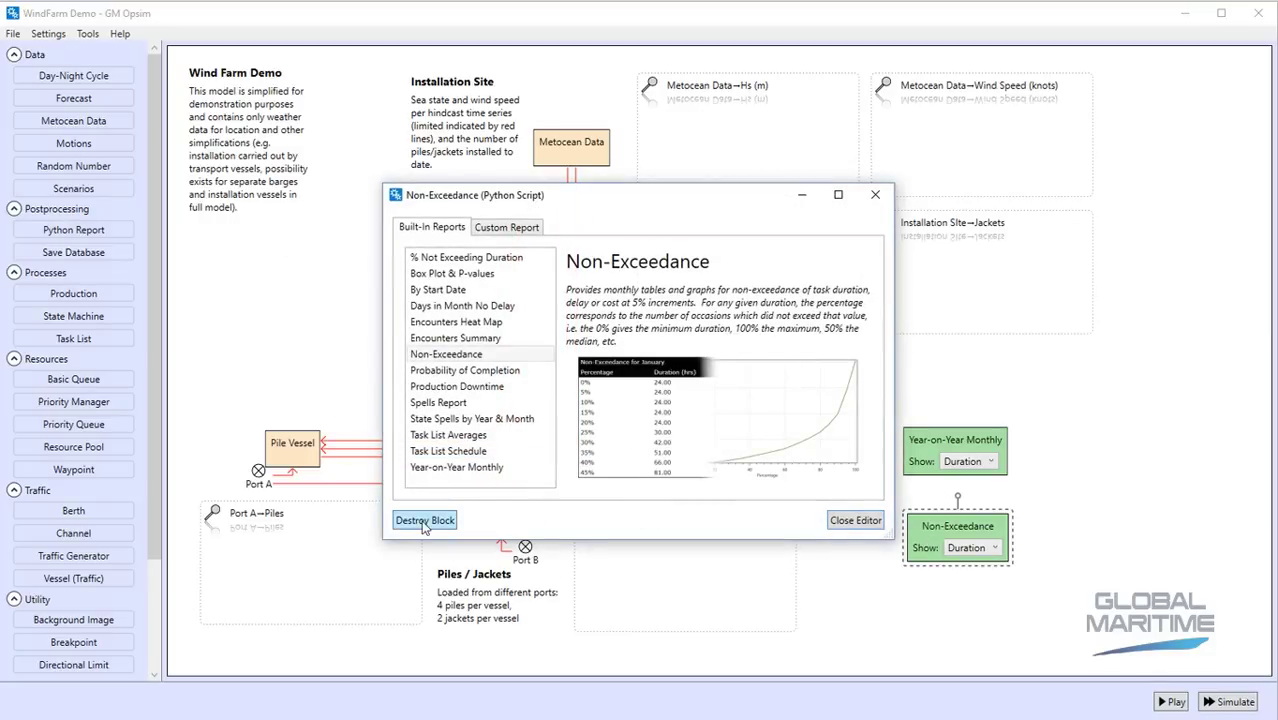
{"action": "left_click", "coordinate": [424, 520]}
{"action": "left_click", "coordinate": [766, 416]}
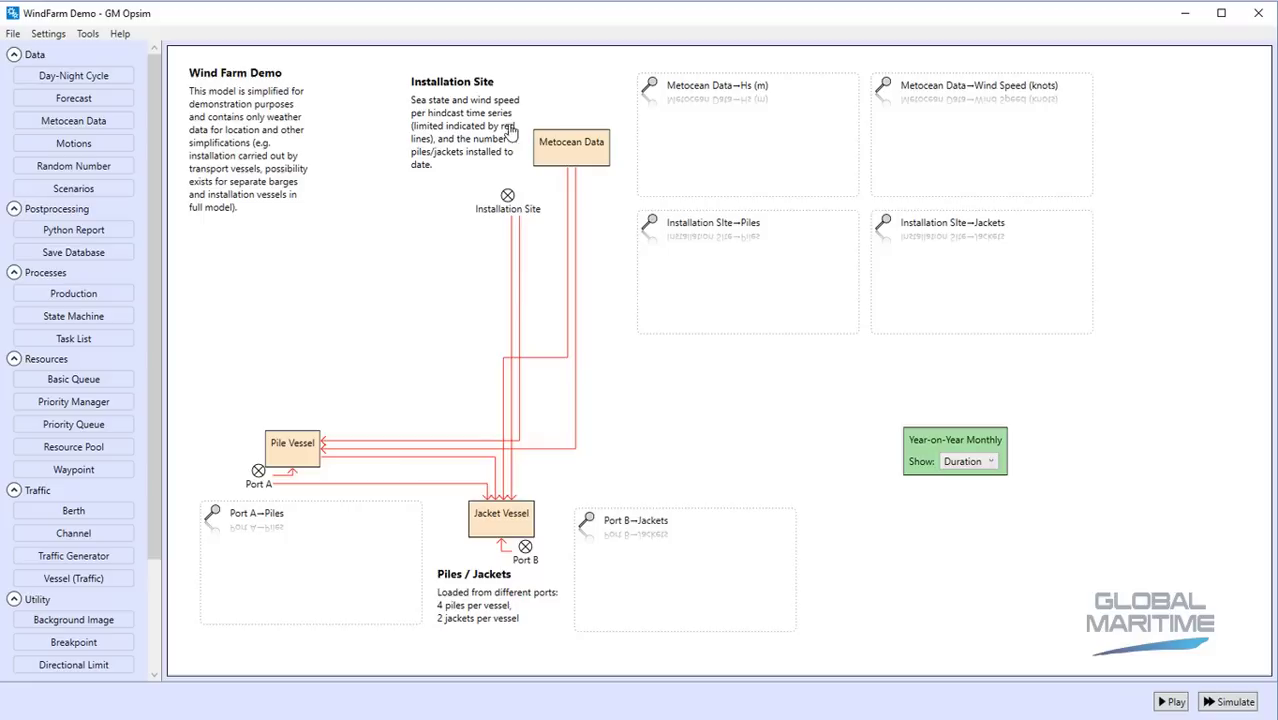
Set Metocean Data simulation mode to 'Run a new simulation a fixed number of times with fixed increments'
{"action": "double_click", "coordinate": [560, 142]}
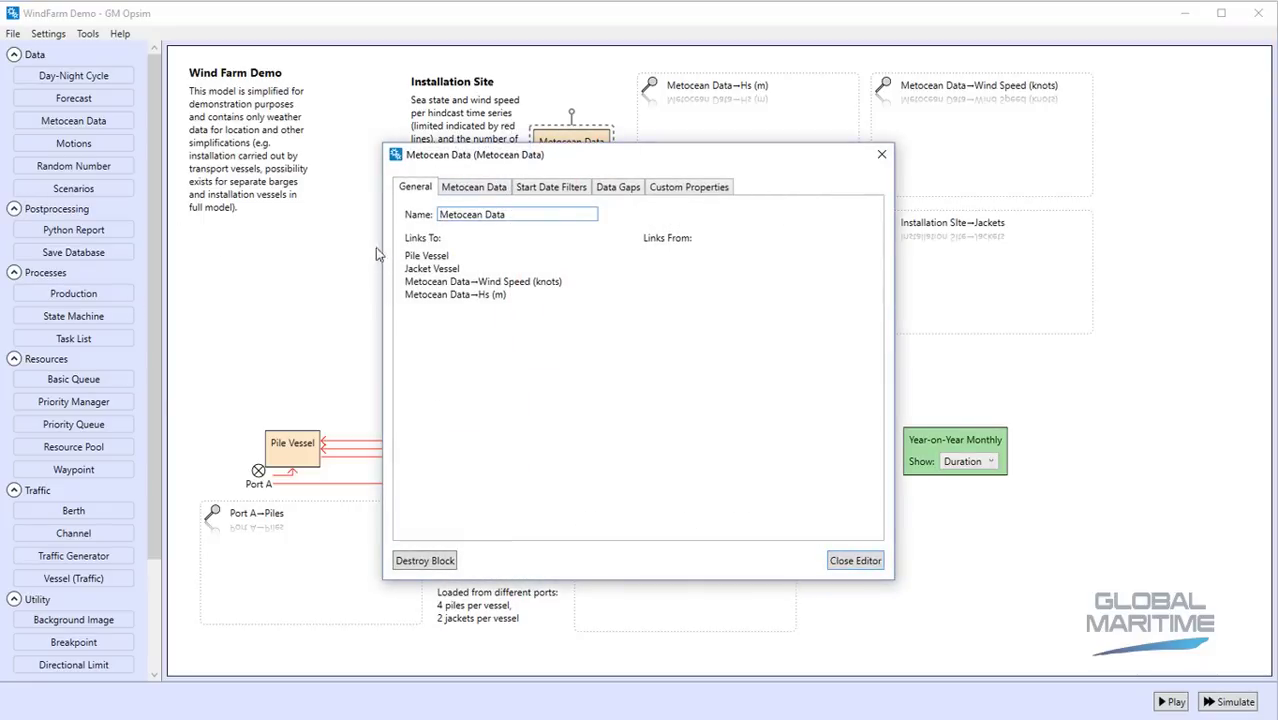
{"action": "left_click", "coordinate": [545, 188]}
{"action": "left_click", "coordinate": [489, 187]}
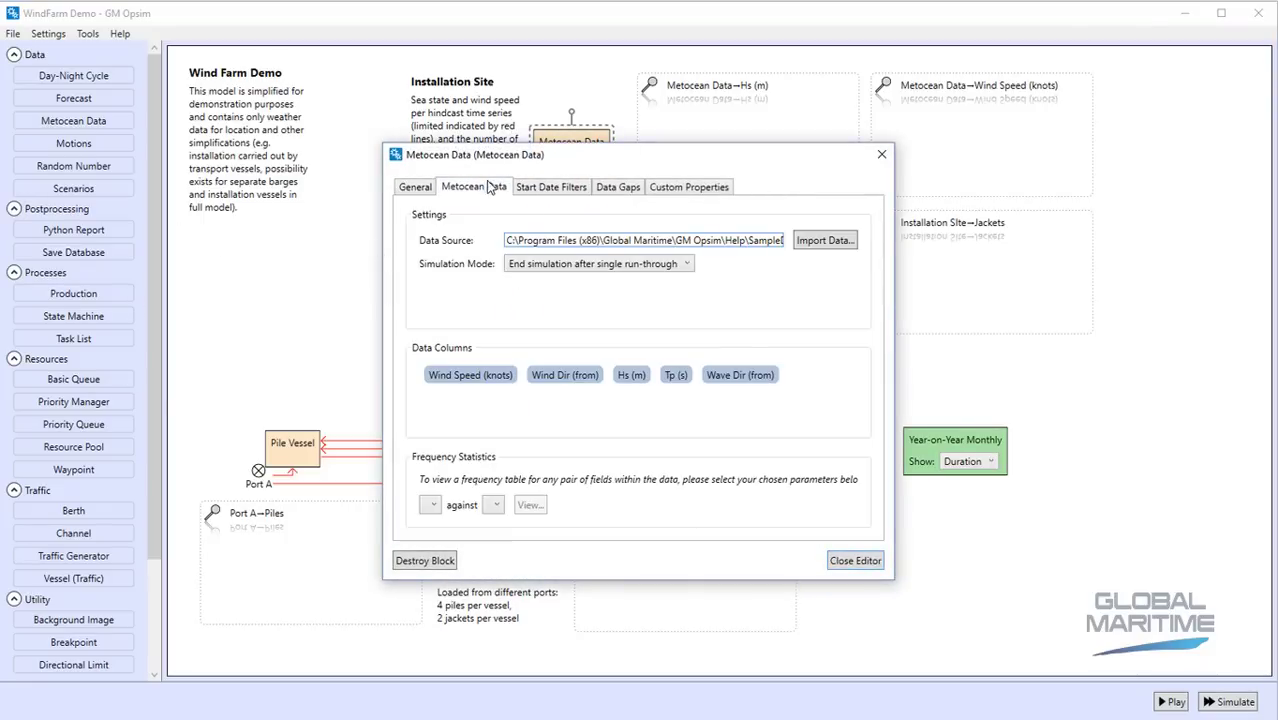
{"action": "left_click", "coordinate": [576, 268]}
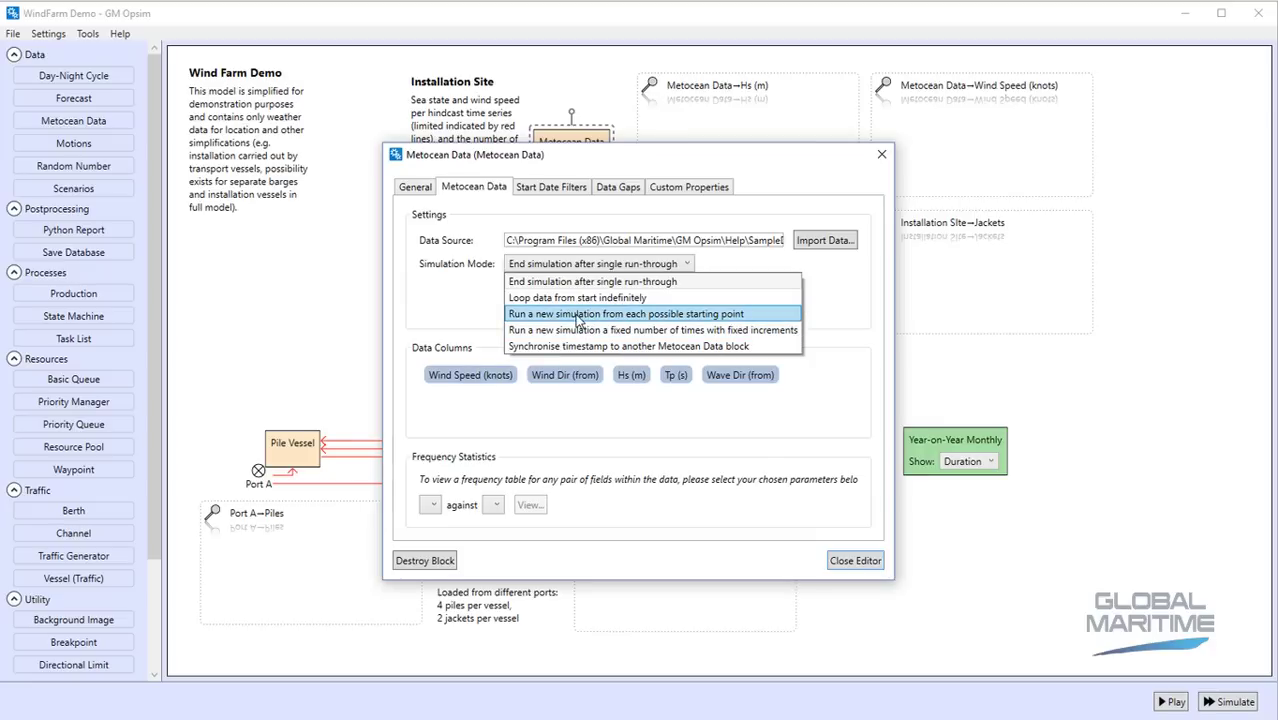
{"action": "left_click", "coordinate": [579, 330]}
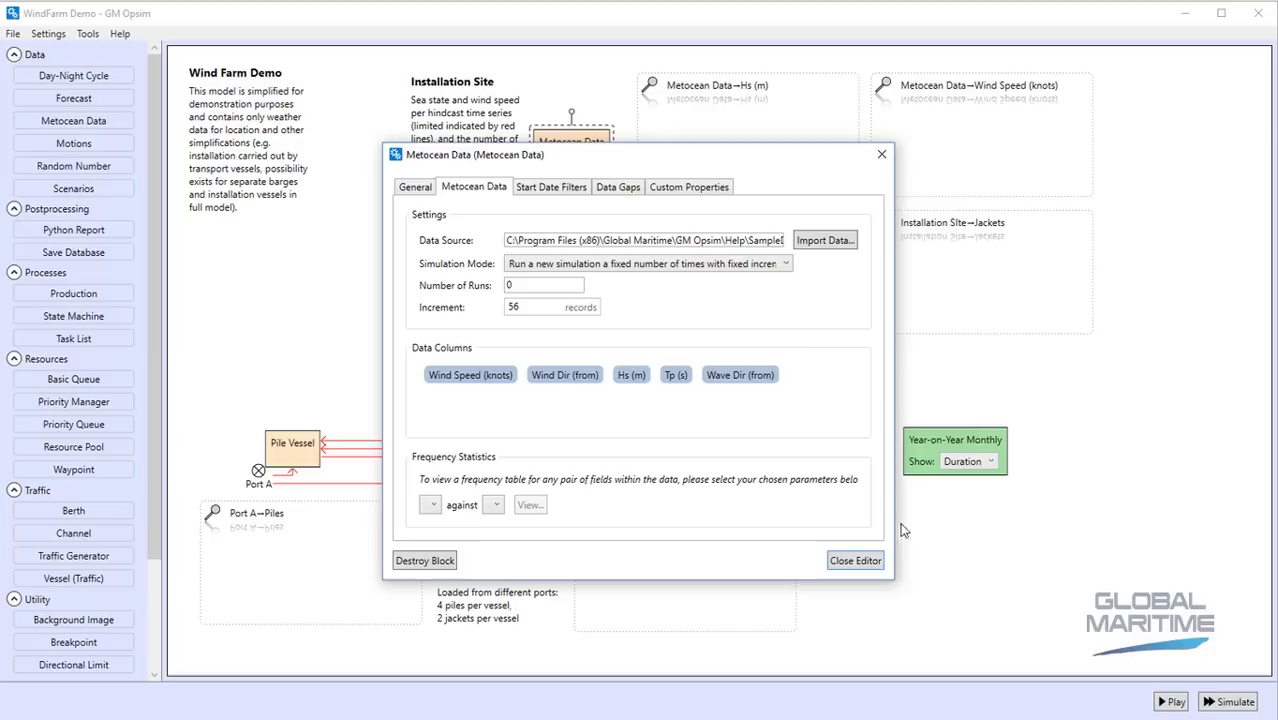
{"action": "left_click", "coordinate": [856, 561]}
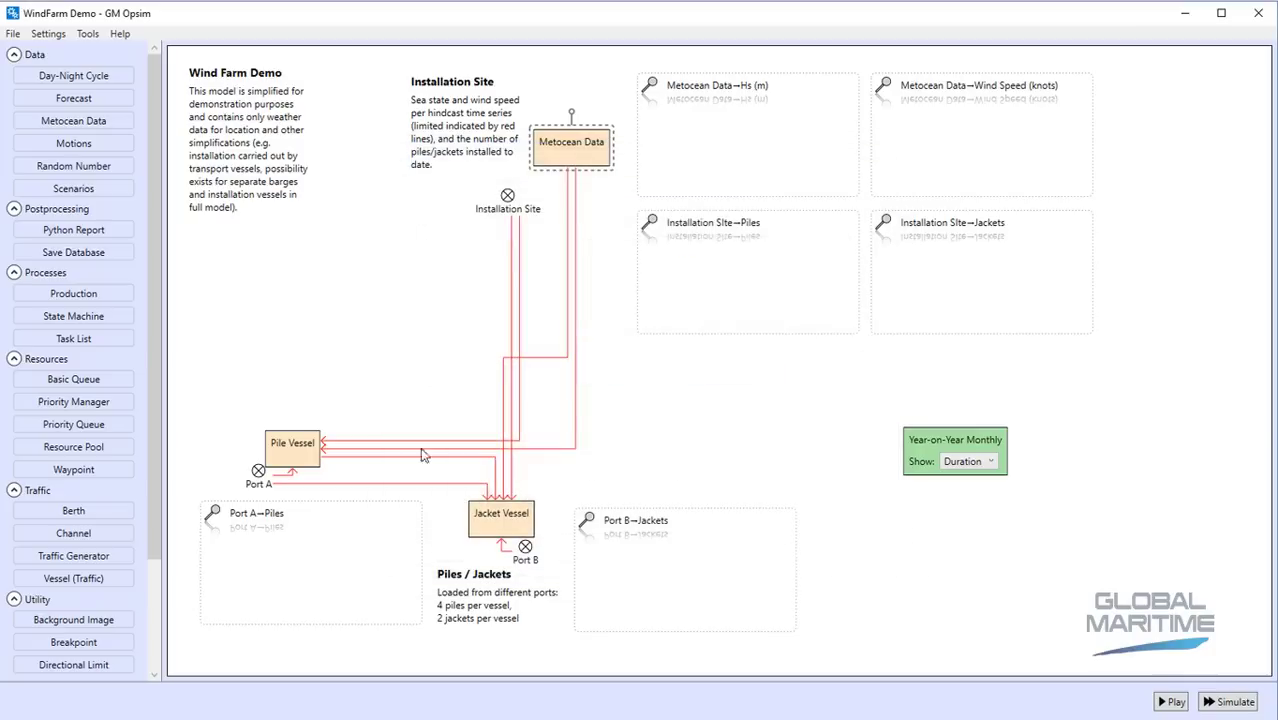
{"action": "left_click", "coordinate": [779, 462]}
Simulate, then enlarge and scroll the Pile Vessel monthly mean duration report before closing it
{"action": "left_click", "coordinate": [1218, 703]}
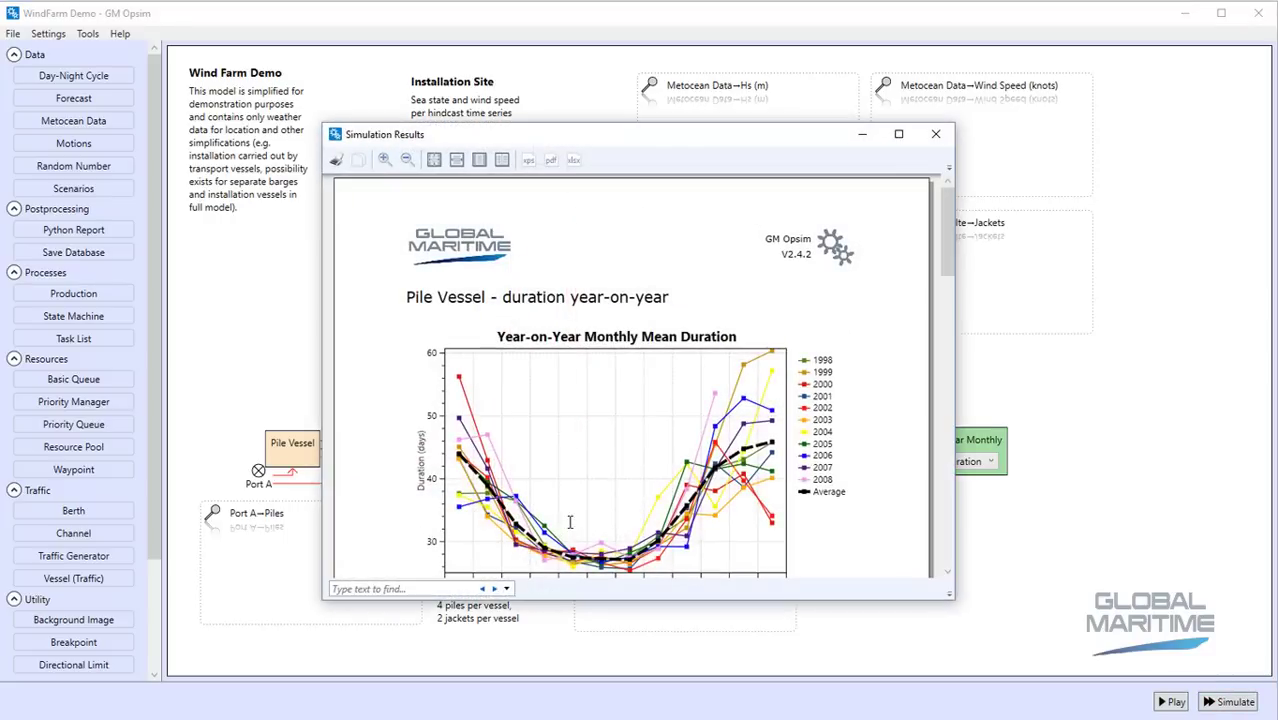
{"action": "left_click_drag", "start_coordinate": [633, 138], "coordinate": [401, 52]}
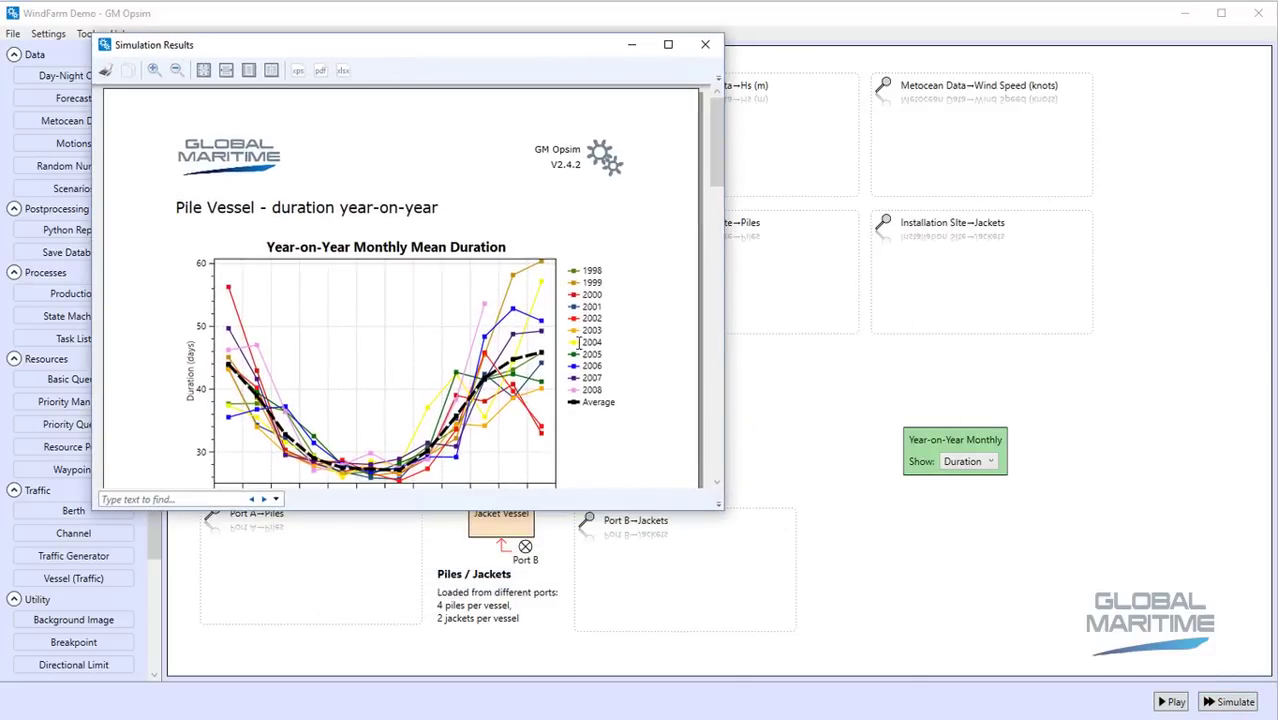
{"action": "left_click_drag", "start_coordinate": [722, 514], "coordinate": [1103, 704]}
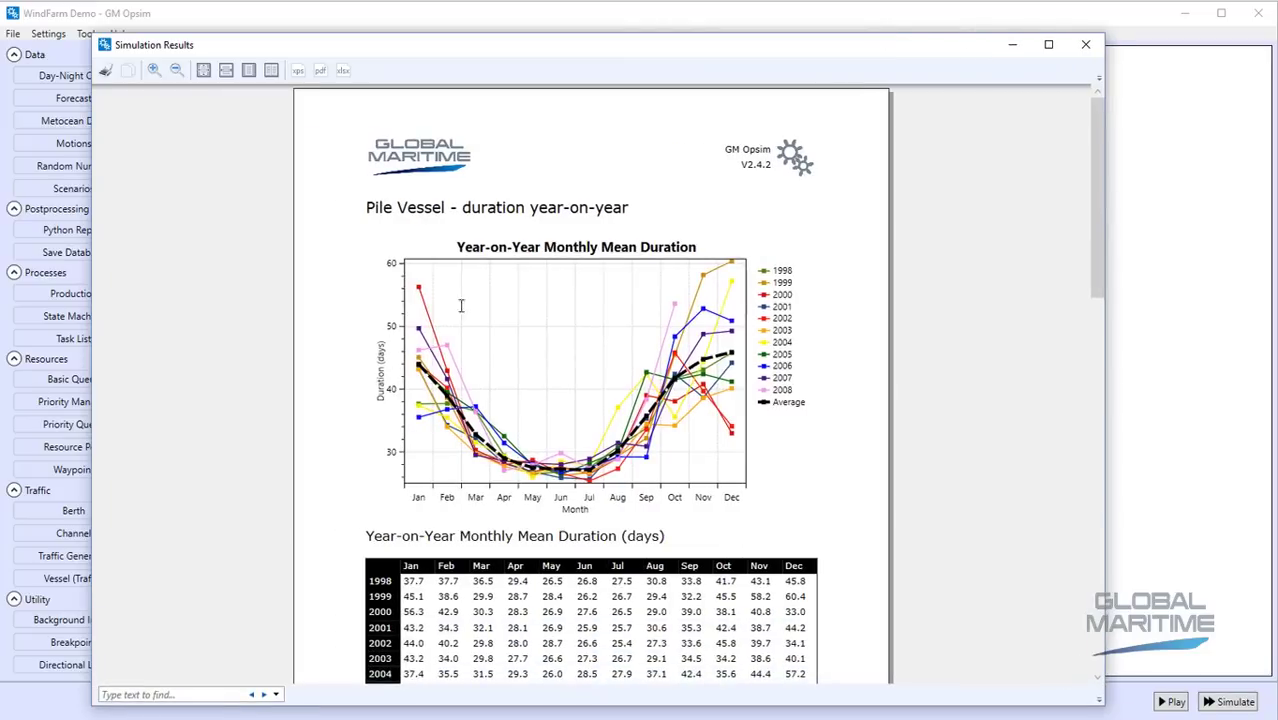
{"action": "scroll", "coordinate": [518, 361], "scroll_direction": "down", "scroll_amount": 2}
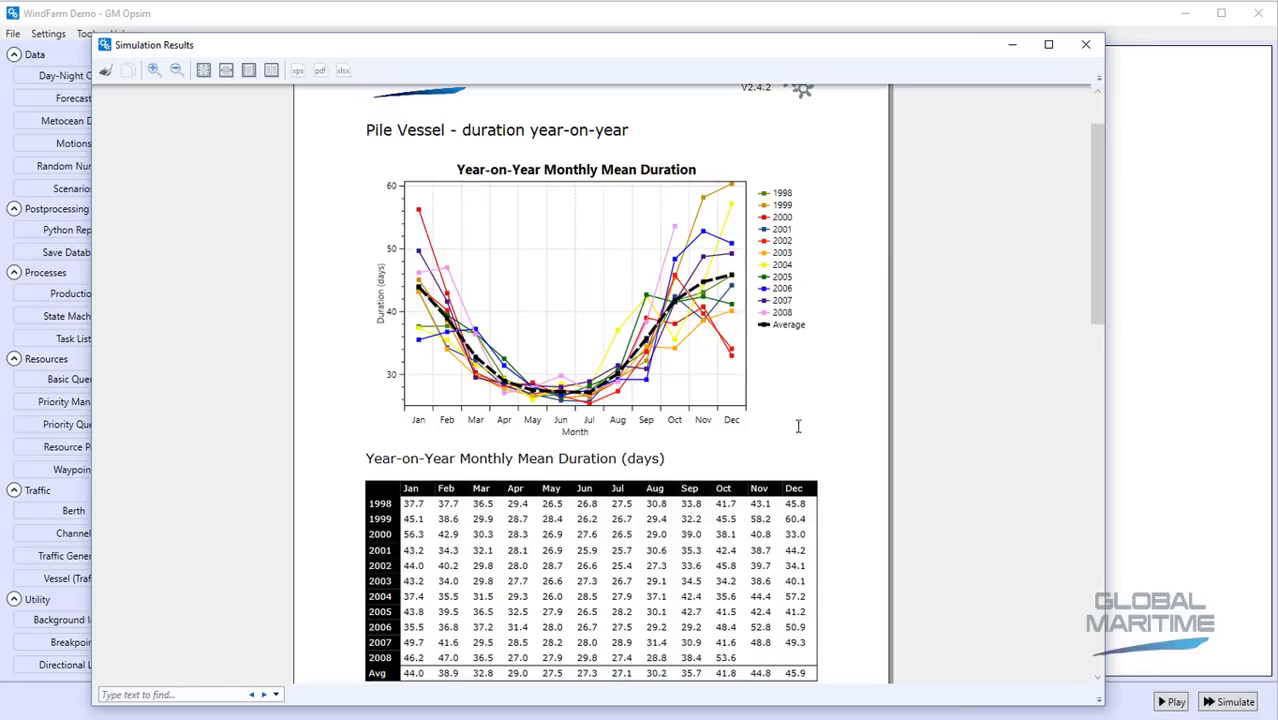
{"action": "scroll", "coordinate": [798, 426], "scroll_direction": "down", "scroll_amount": 1}
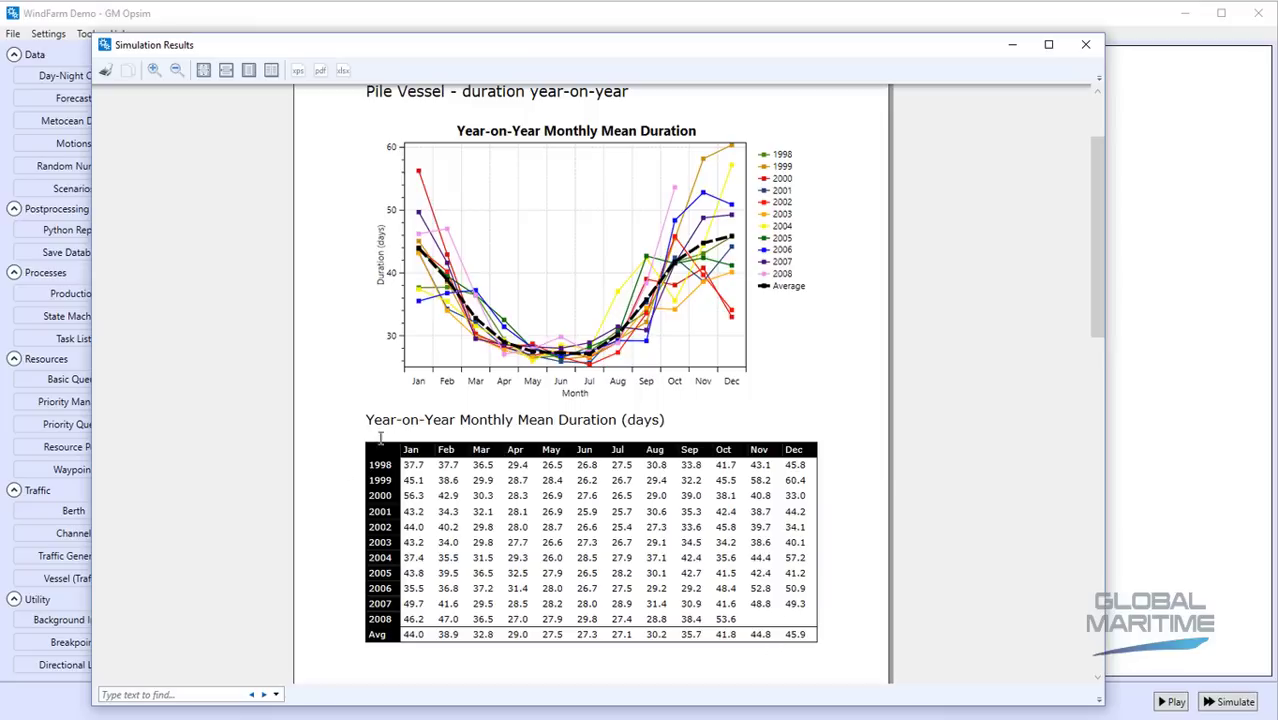
{"action": "scroll", "coordinate": [641, 542], "scroll_direction": "down", "scroll_amount": 2}
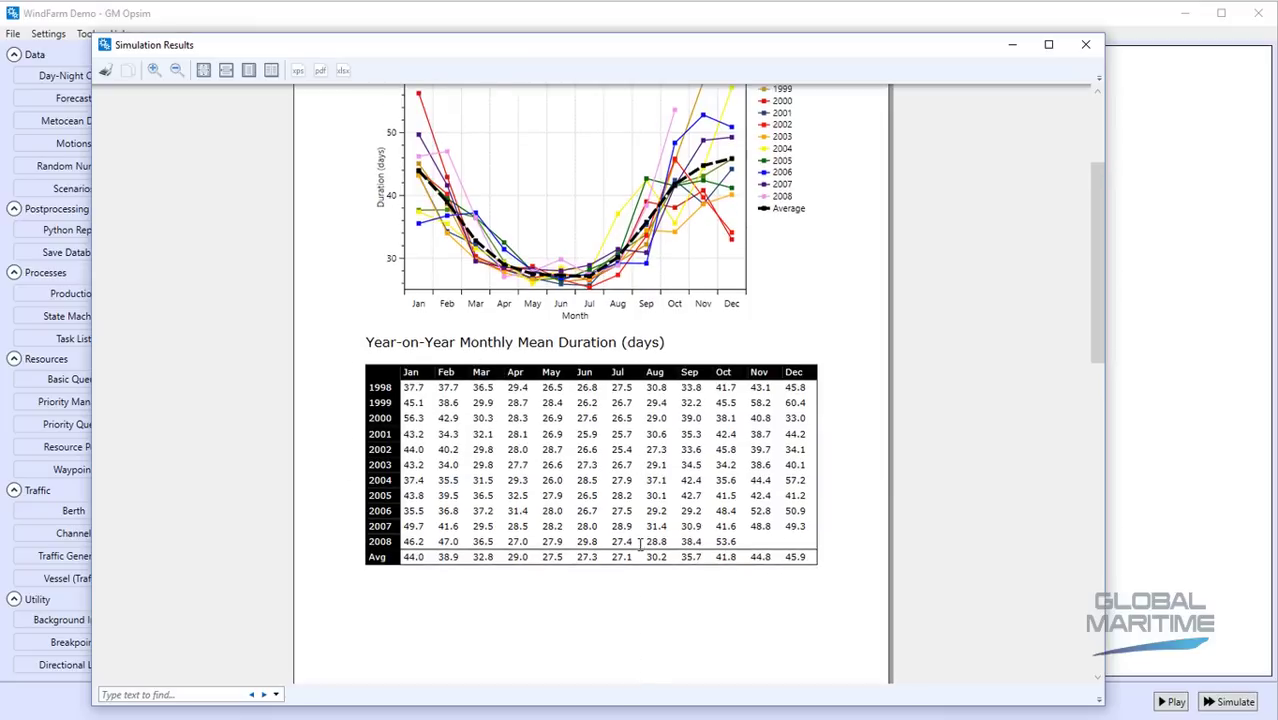
{"action": "scroll", "coordinate": [641, 542], "scroll_direction": "up", "scroll_amount": 2}
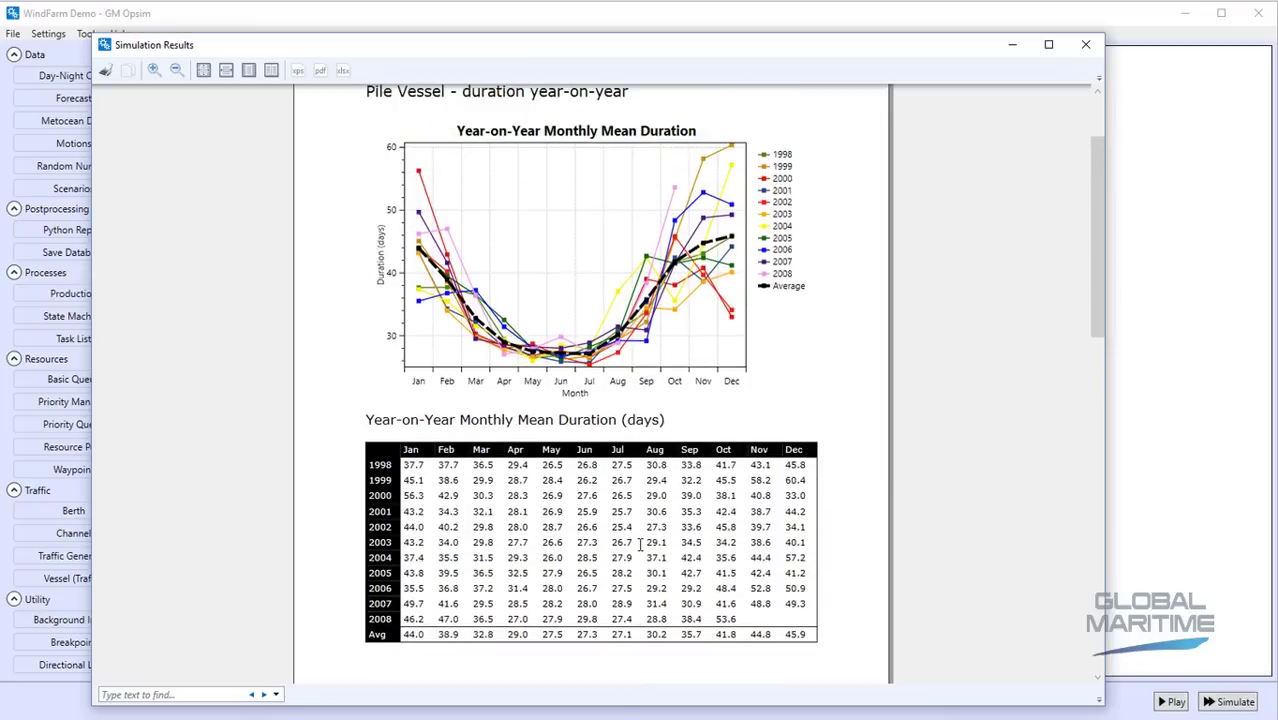
{"action": "left_click", "coordinate": [1085, 44]}
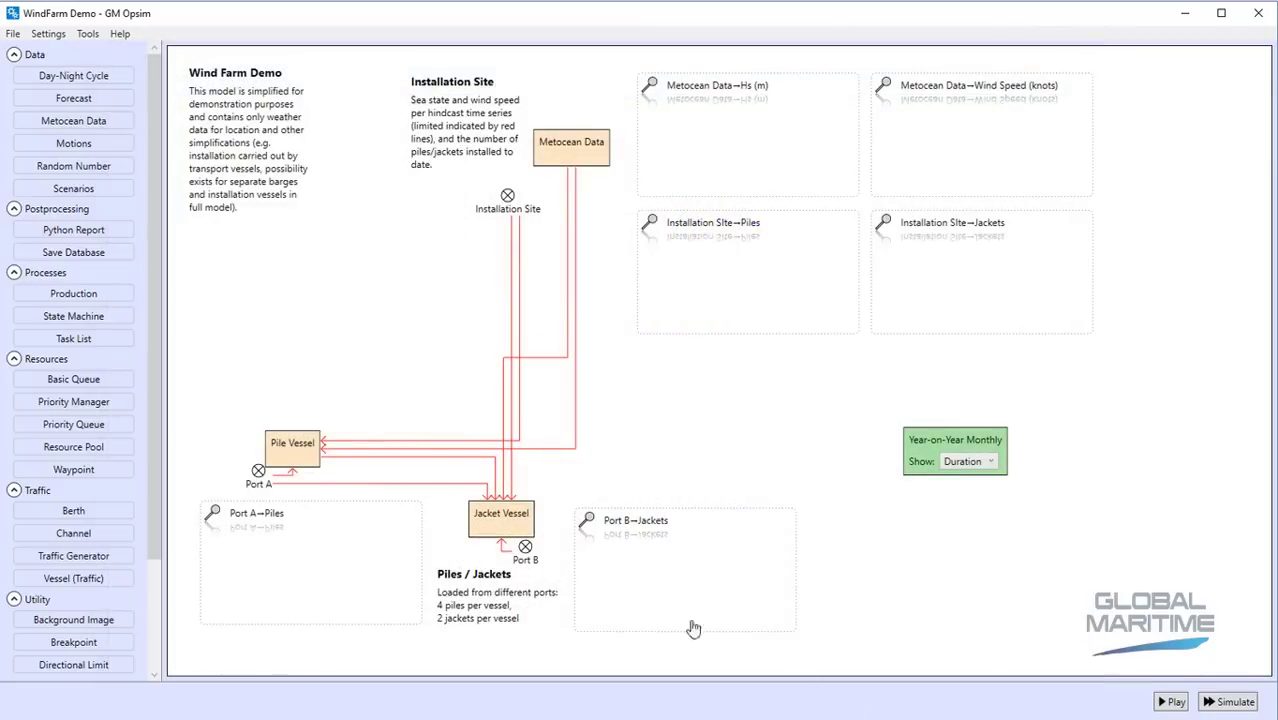